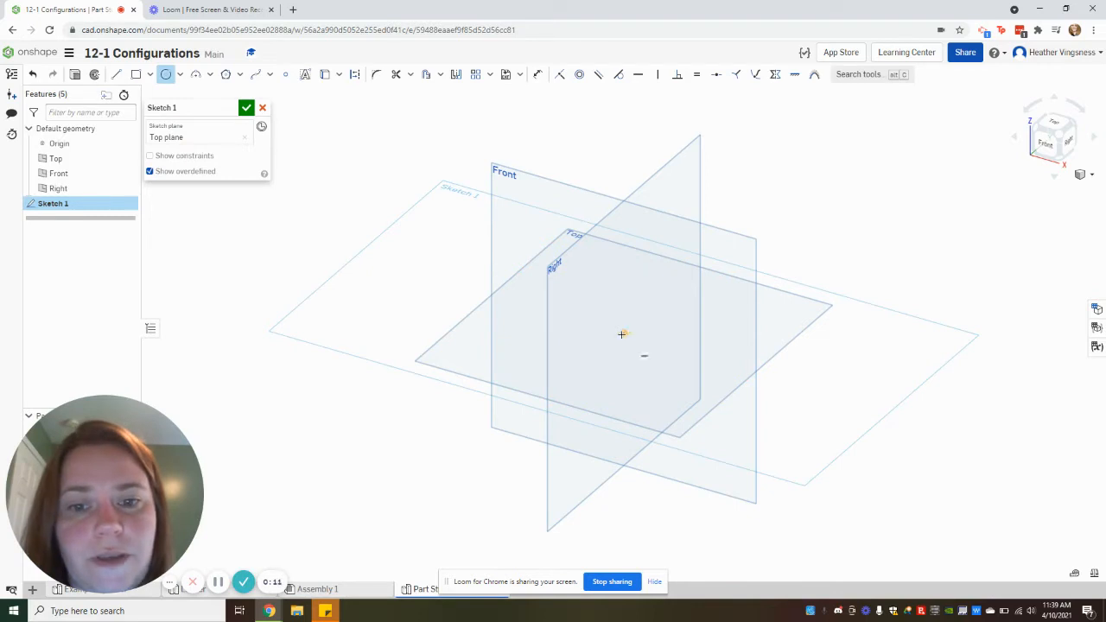
# - Sketch a circle of diameter 2 in centred on the origin of the Top plane and finish the sketch
pyautogui.click(623, 333)
pyautogui.click(622, 298)
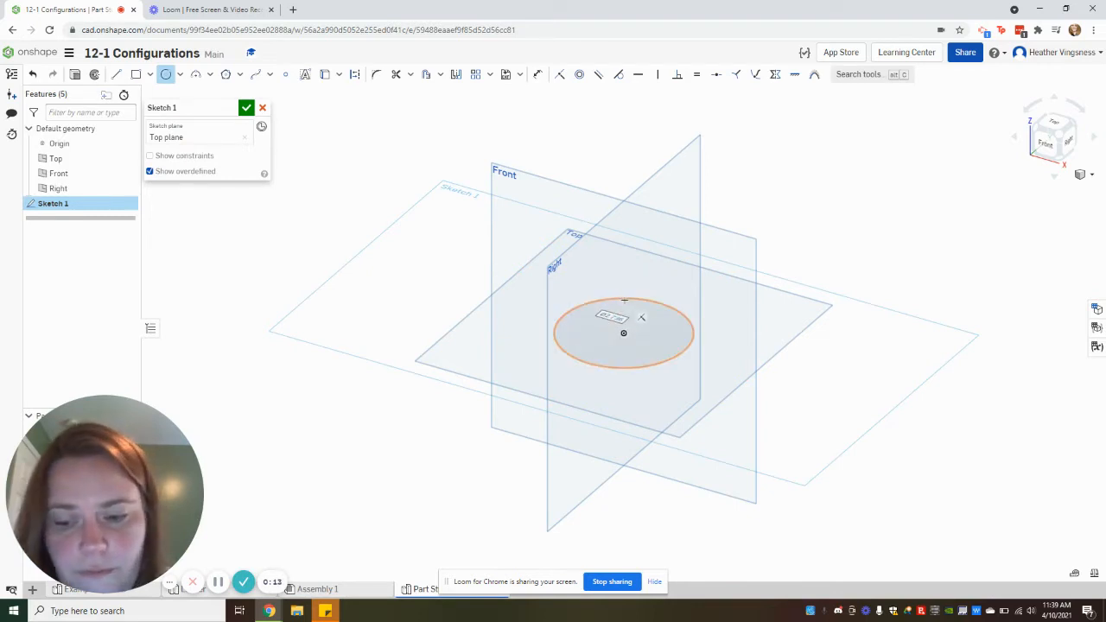
pyautogui.write('2')
pyautogui.press('Return')
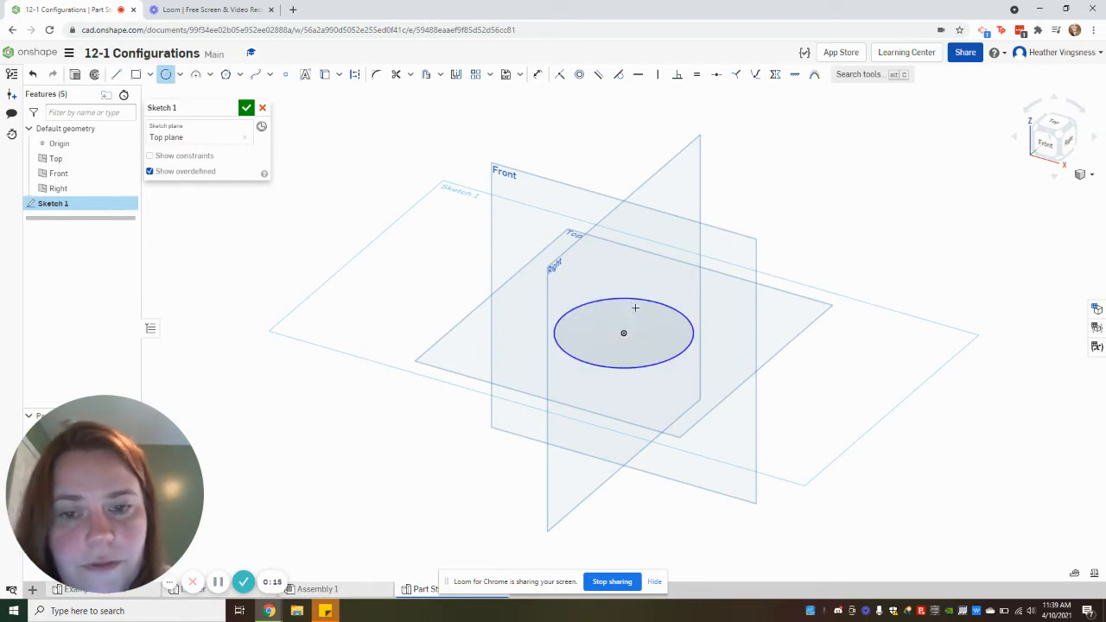
pyautogui.click(247, 108)
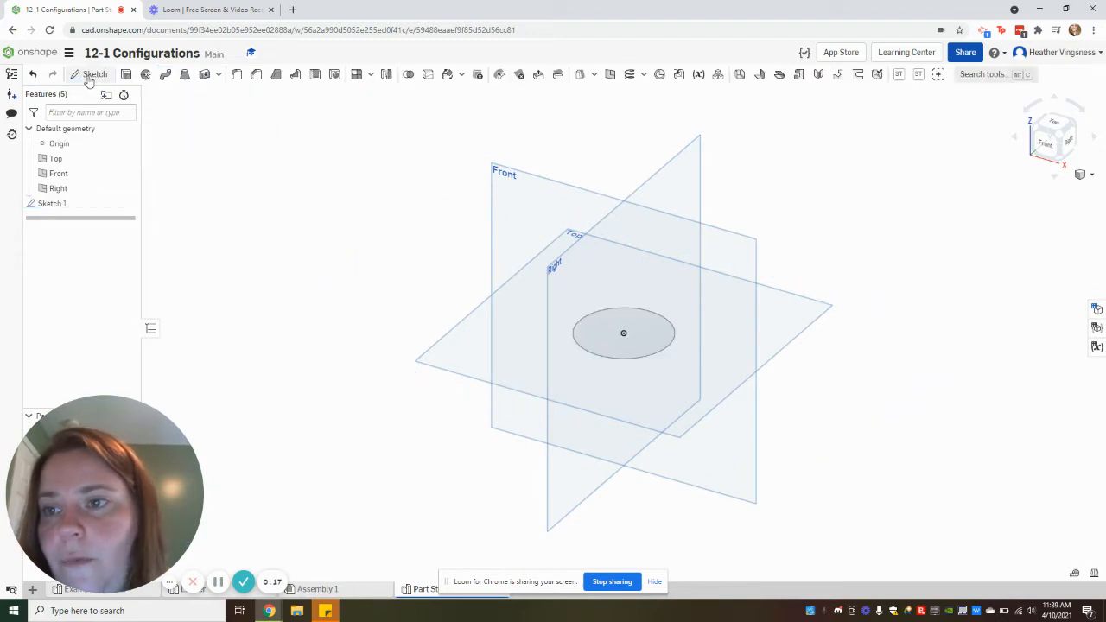
# - Extrude the circle as a new solid with a blind depth of 2 in
pyautogui.click(126, 75)
pyautogui.click(614, 336)
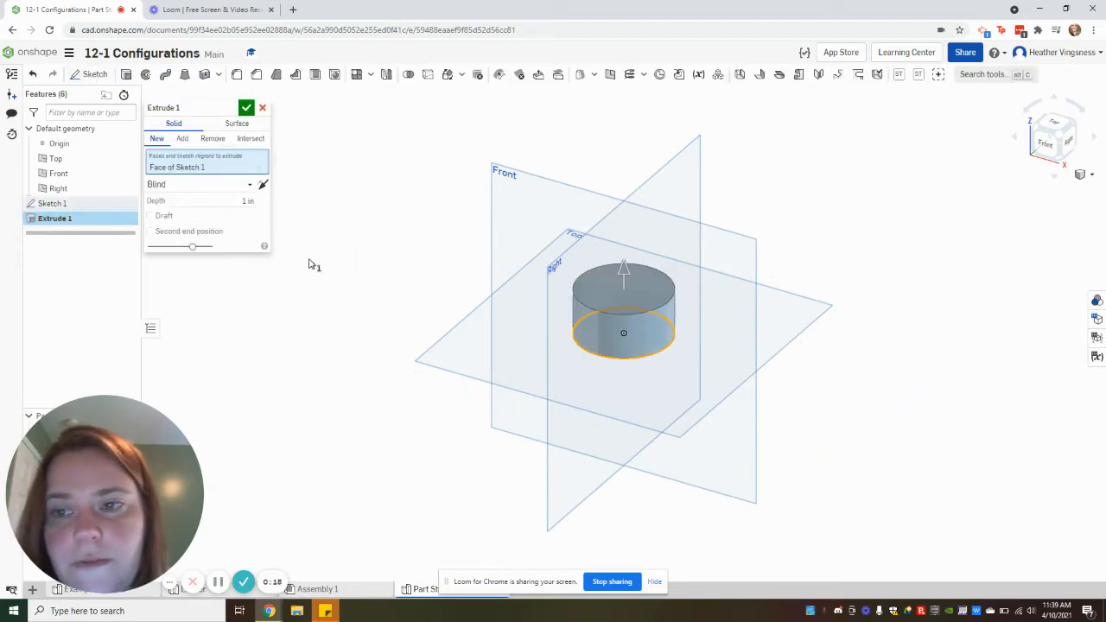
pyautogui.click(227, 198)
pyautogui.write('2')
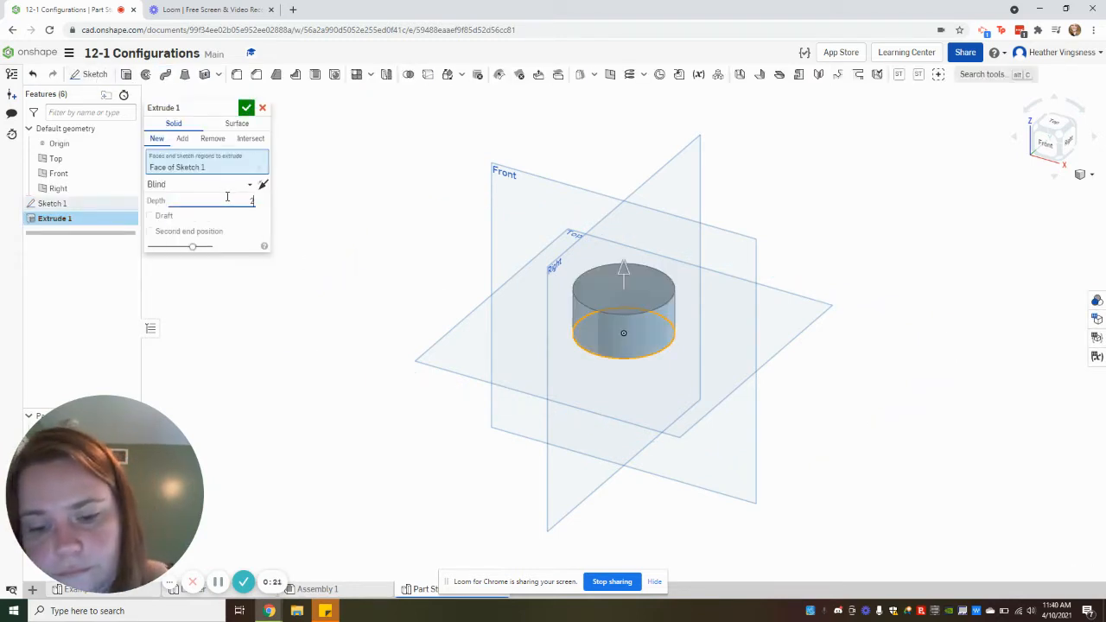
pyautogui.write('in')
pyautogui.press('Return')
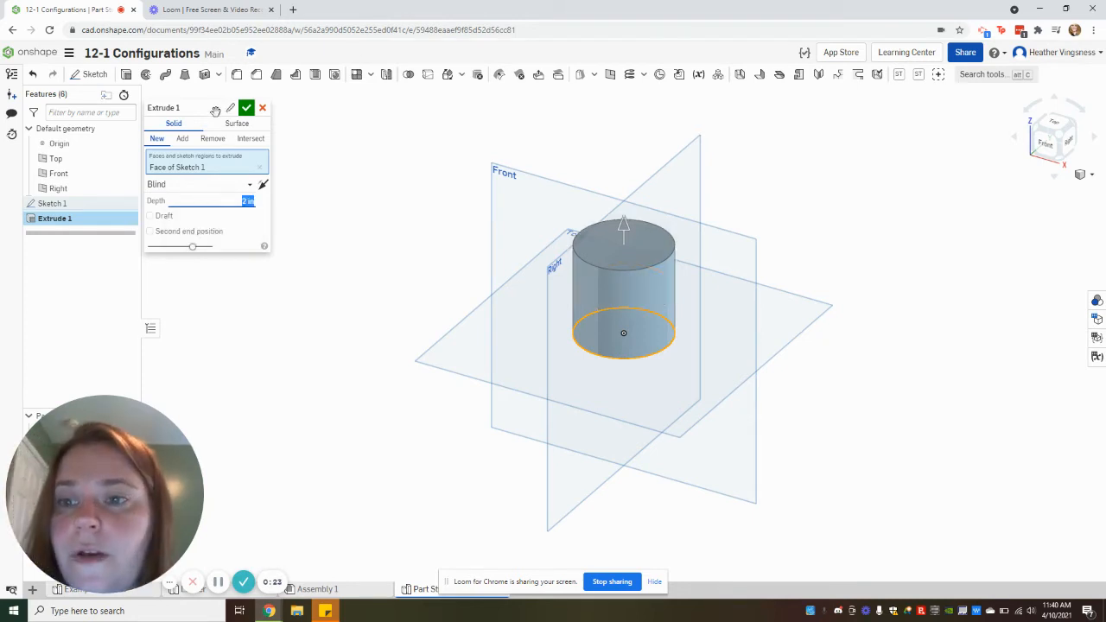
pyautogui.click(247, 110)
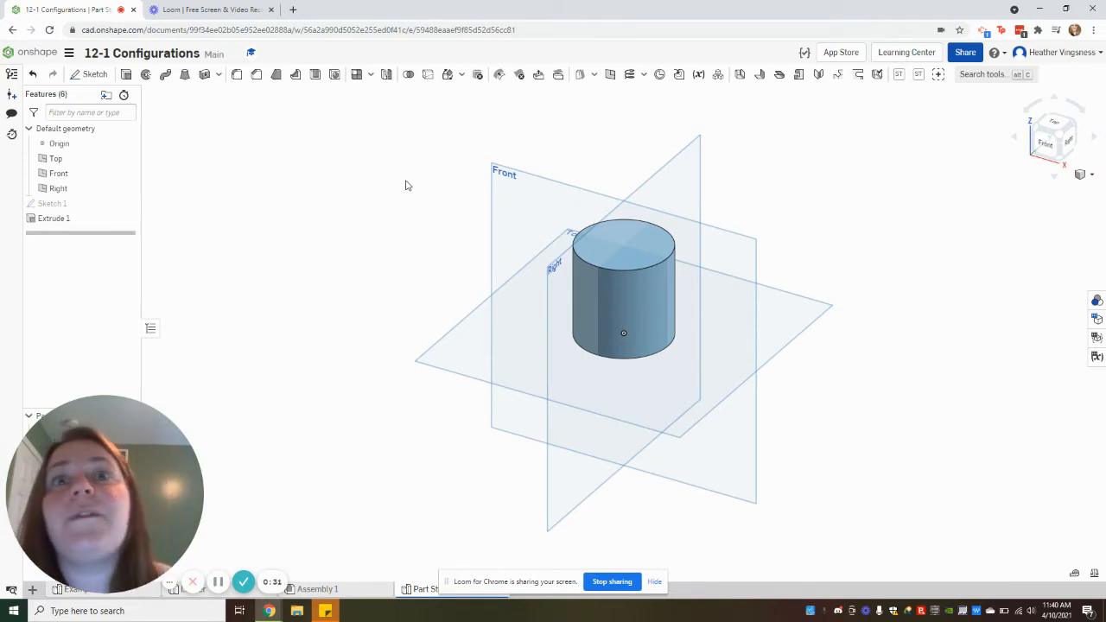
pyautogui.click(1096, 319)
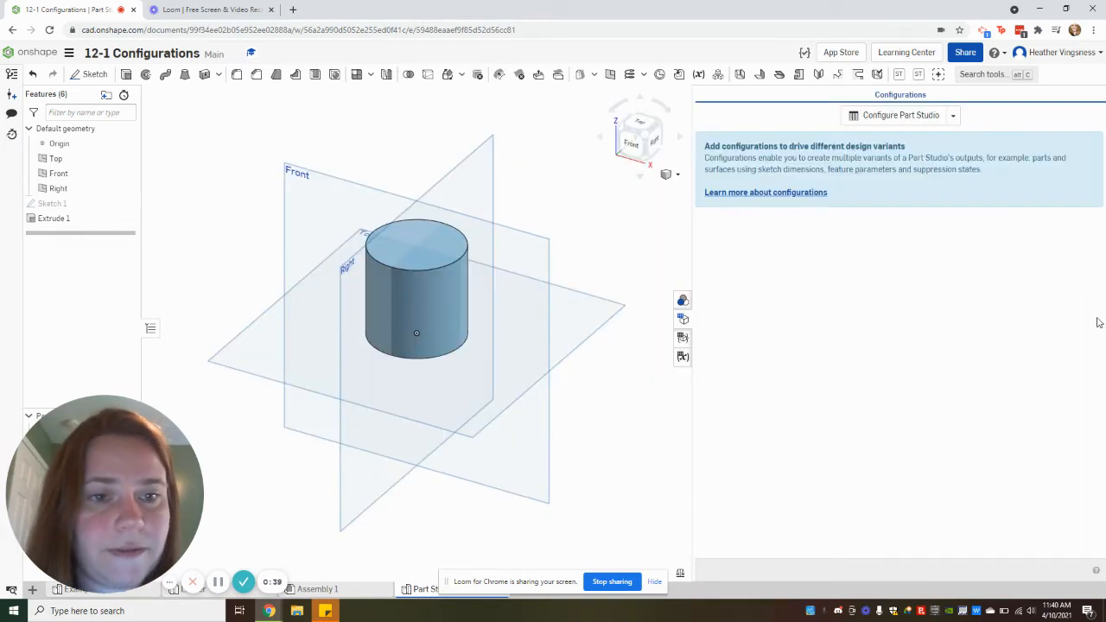
pyautogui.click(681, 318)
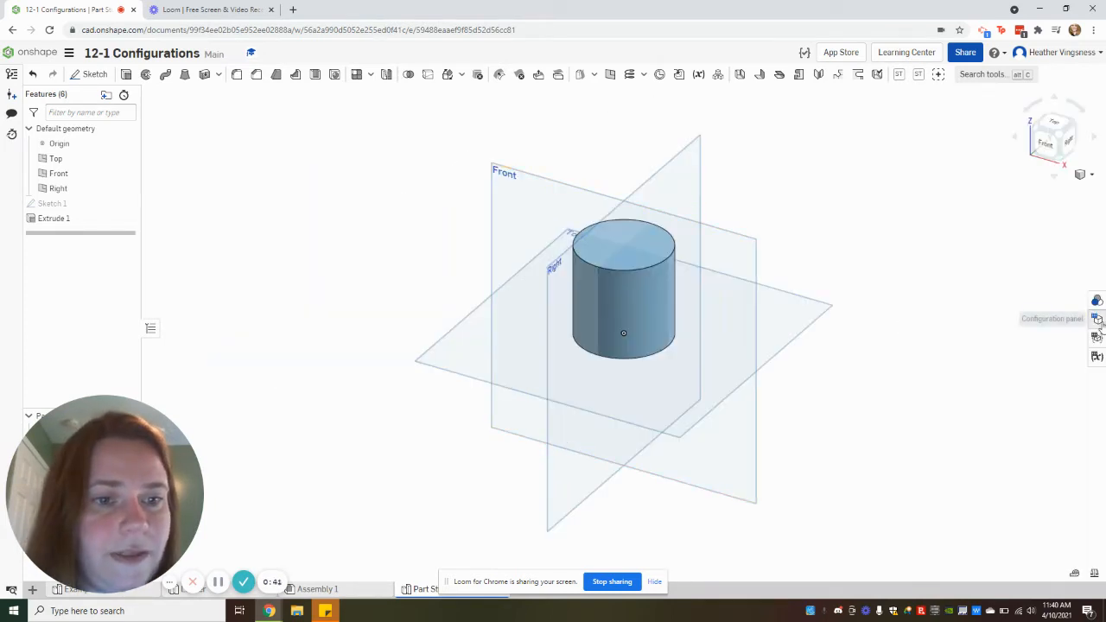
pyautogui.click(1097, 319)
pyautogui.click(681, 318)
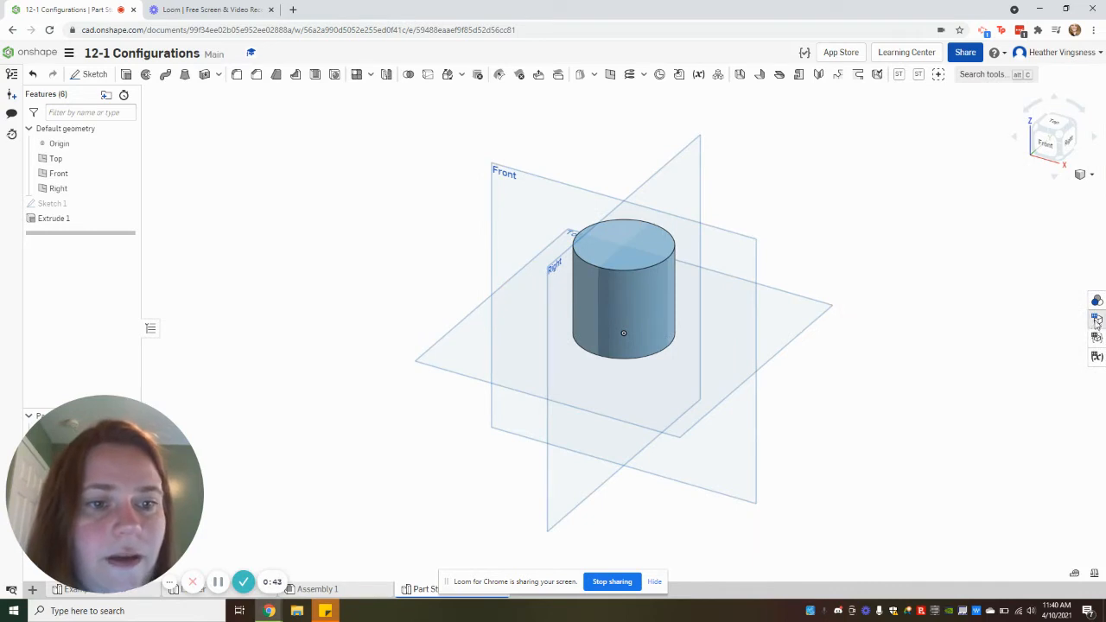
# - Show the configuration settings and configure the Part Studio with a configuration table
pyautogui.click(1096, 322)
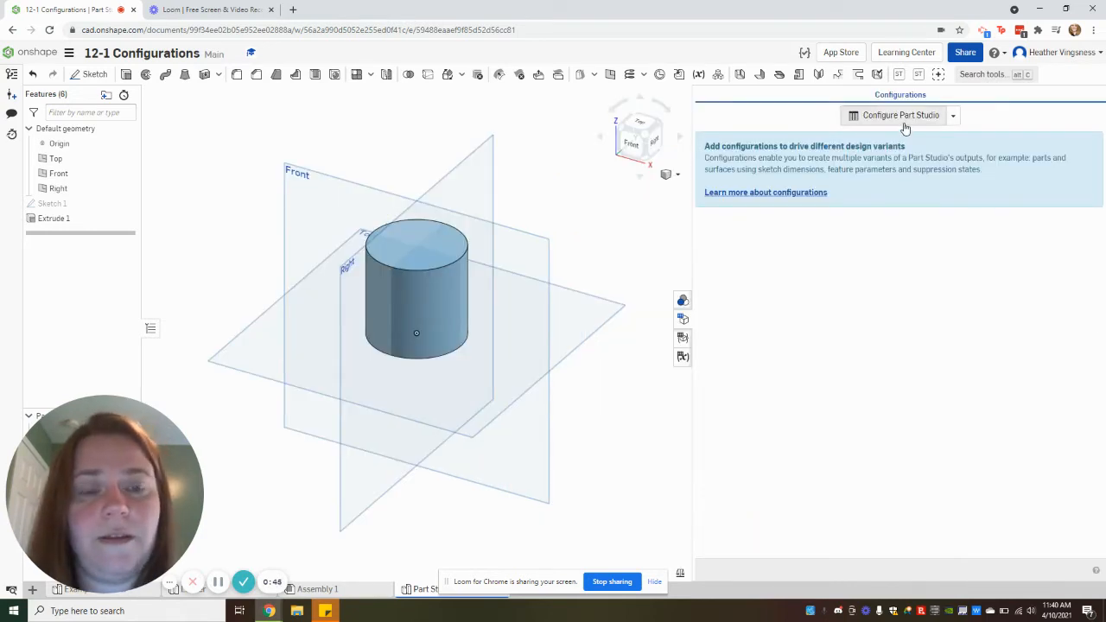
pyautogui.click(953, 116)
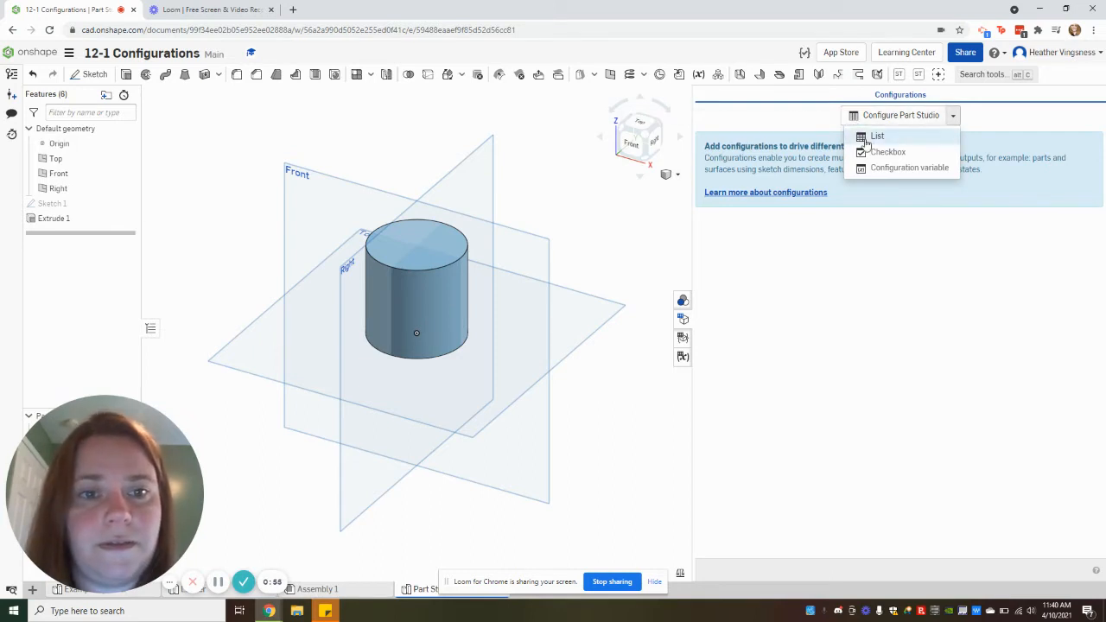
pyautogui.click(812, 121)
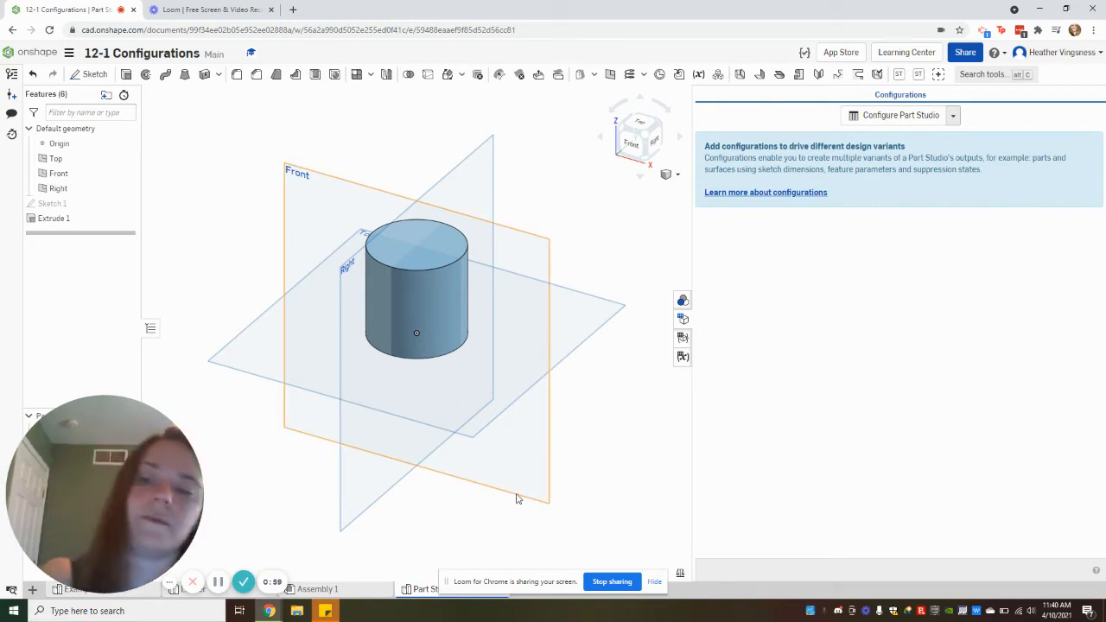
pyautogui.click(888, 119)
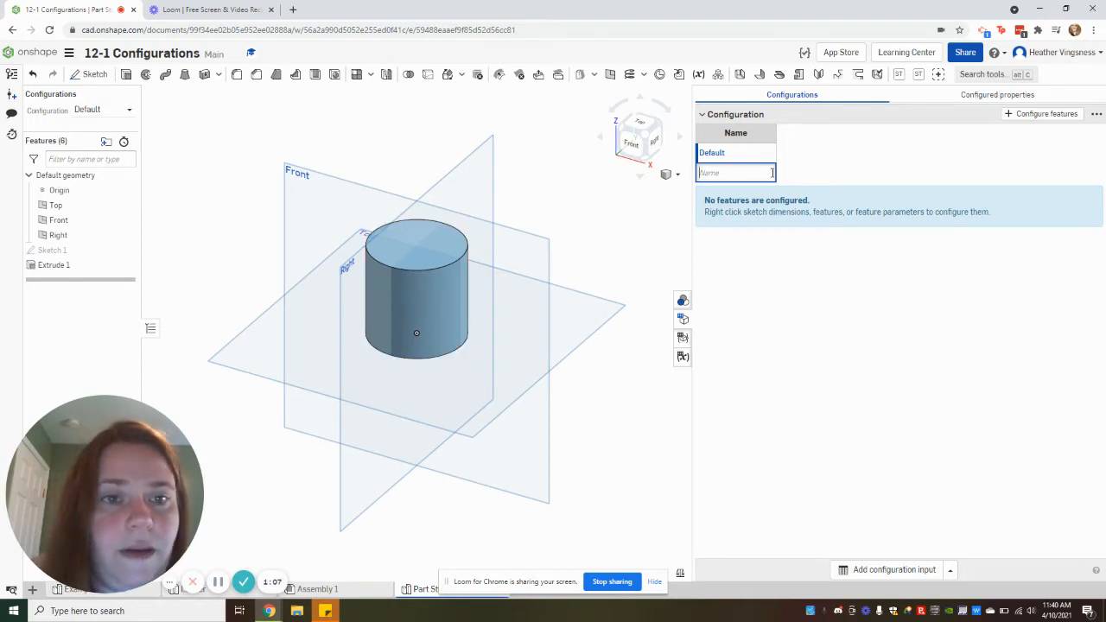
# - Add the depth of Extrude 1 as a configured parameter in the configuration table
pyautogui.click(1037, 118)
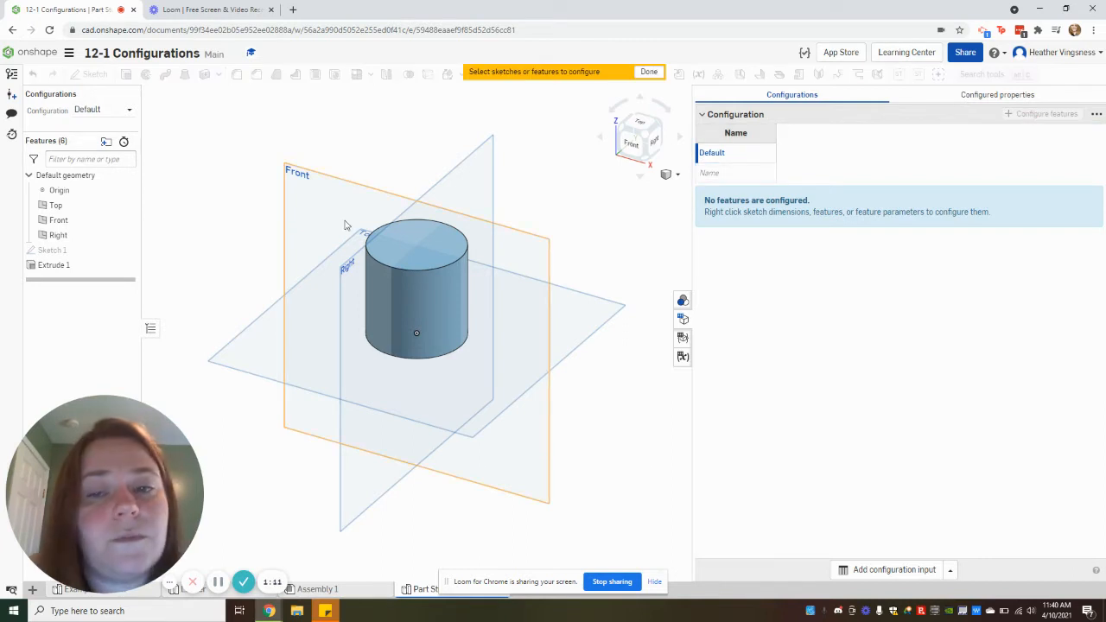
pyautogui.click(75, 270)
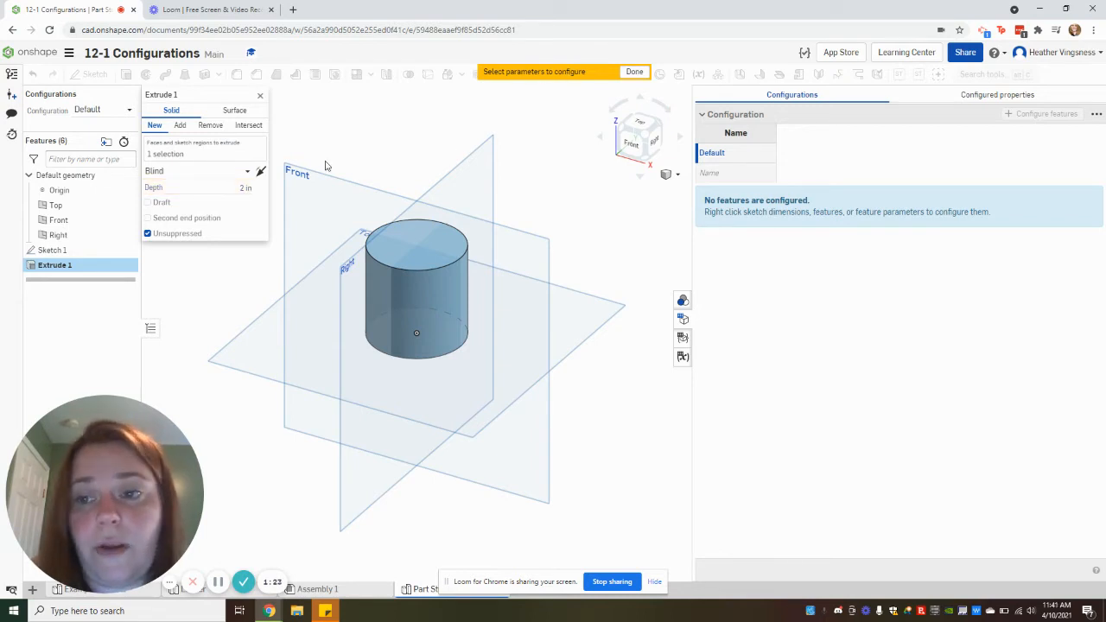
pyautogui.click(221, 194)
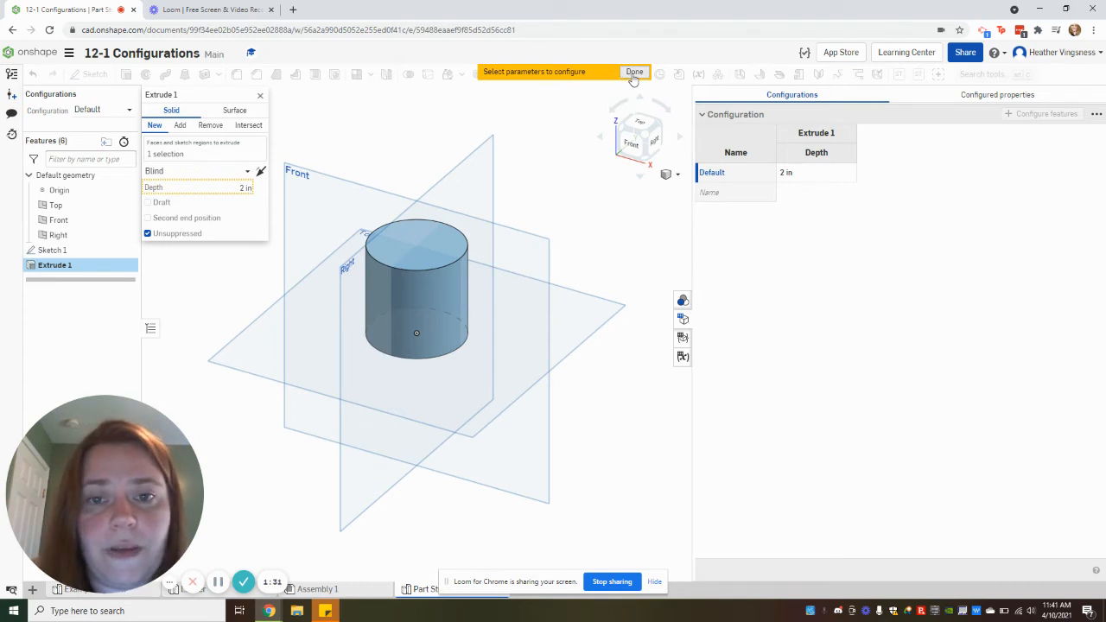
pyautogui.click(633, 73)
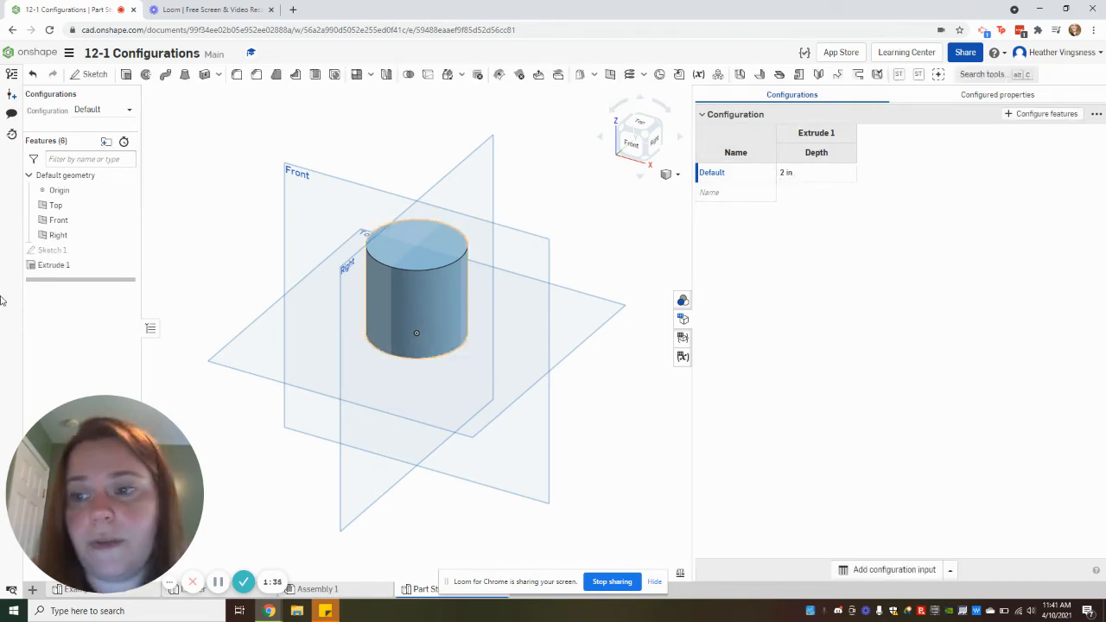
# - Add a configuration named "4in Cylinder" with an extrude depth of 4in
pyautogui.click(735, 193)
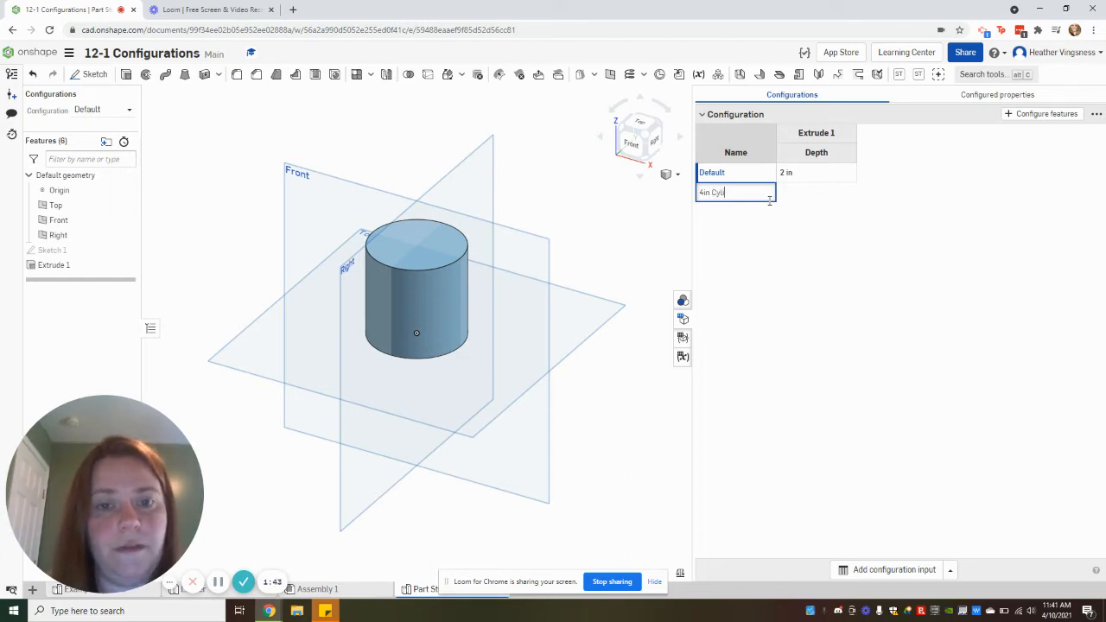
pyautogui.write('4in Cylinder')
pyautogui.press('Return')
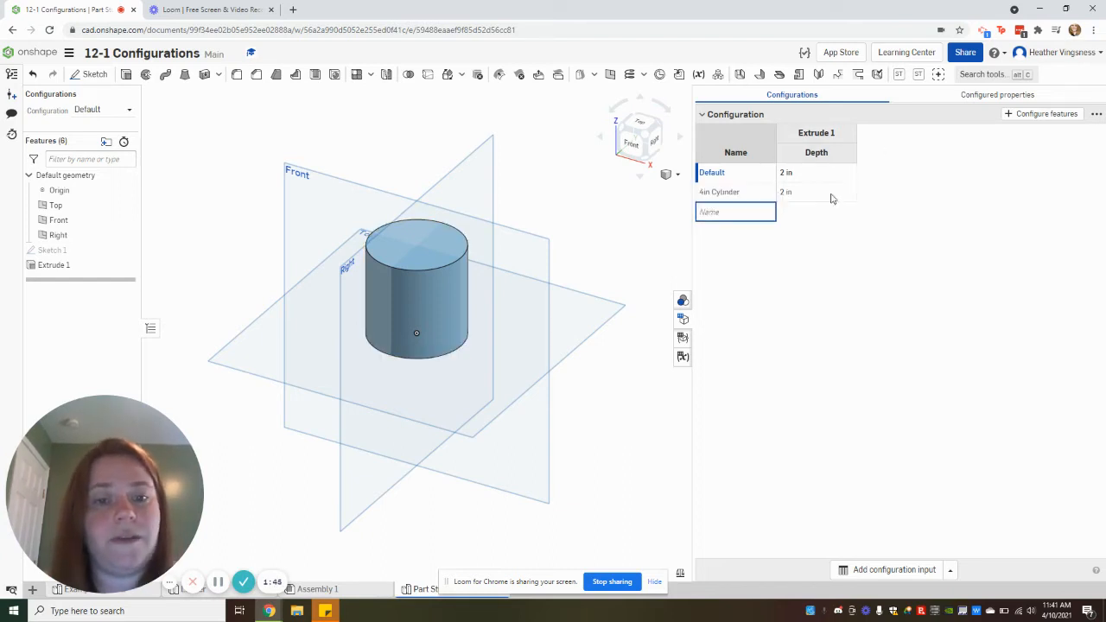
pyautogui.click(802, 194)
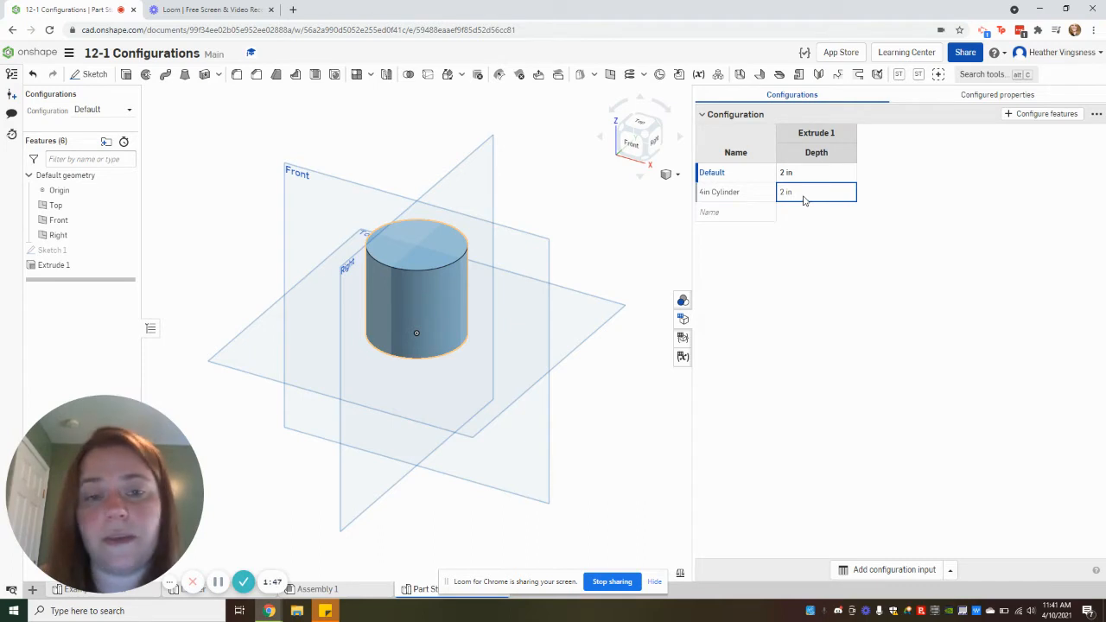
pyautogui.doubleClick(802, 196)
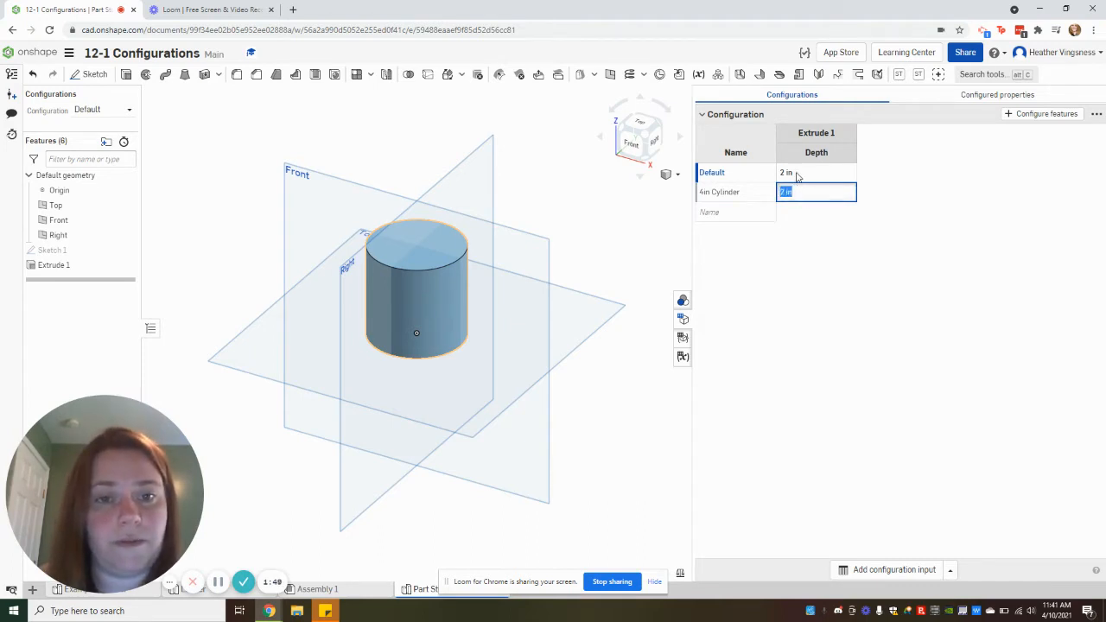
pyautogui.write('4in')
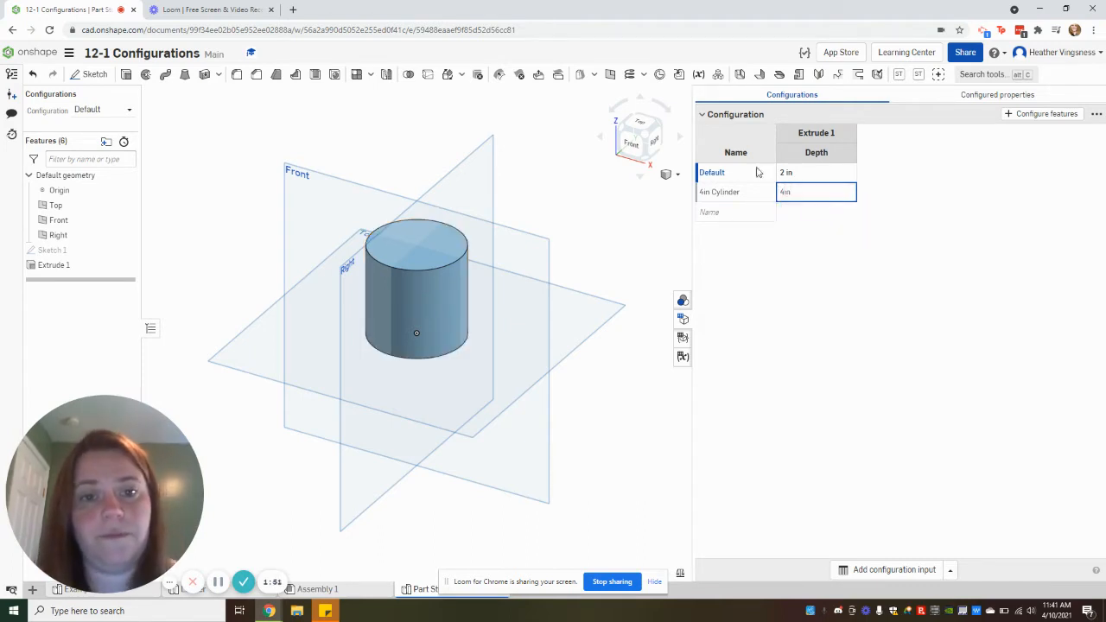
# - Add a configuration named "6in Cylinder" with an extrude depth of 6in
pyautogui.click(724, 216)
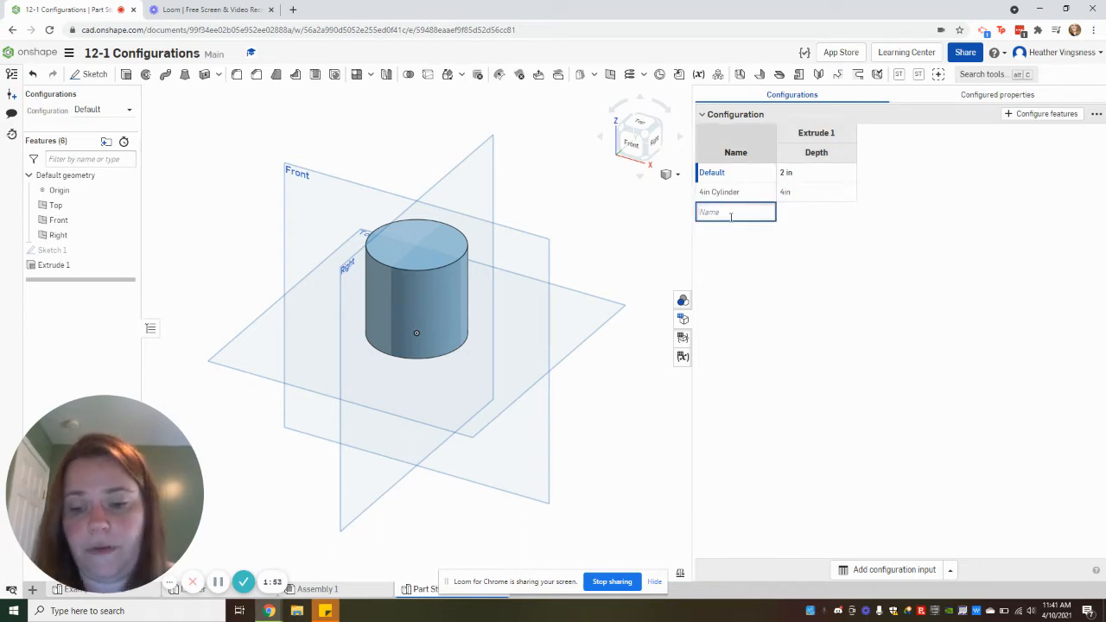
pyautogui.write('6in Cylin')
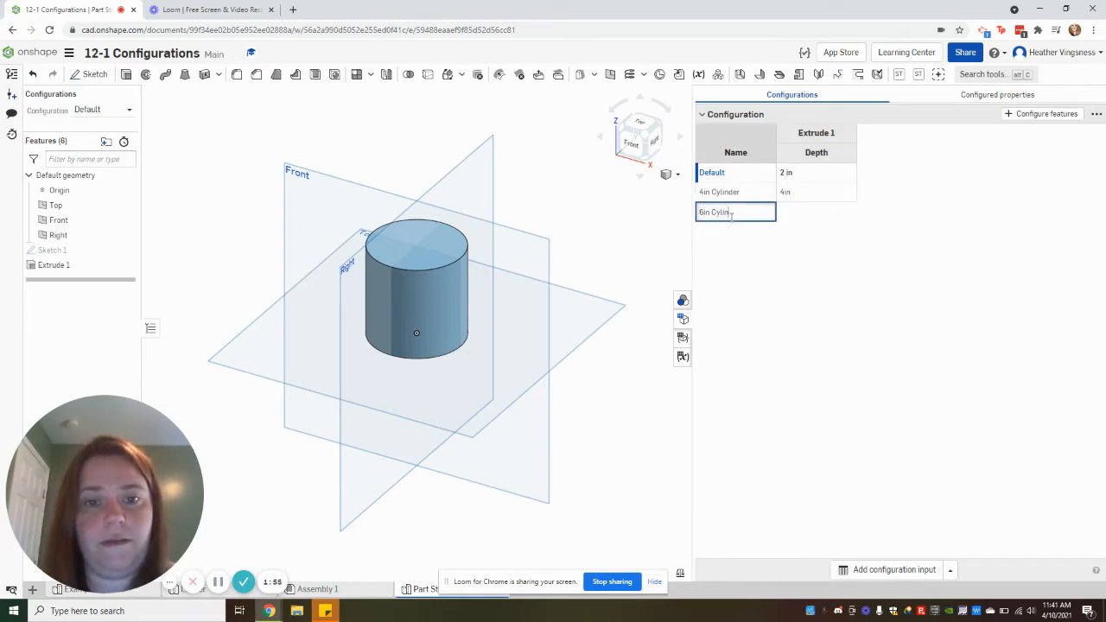
pyautogui.write('der')
pyautogui.press('Return')
pyautogui.click(821, 210)
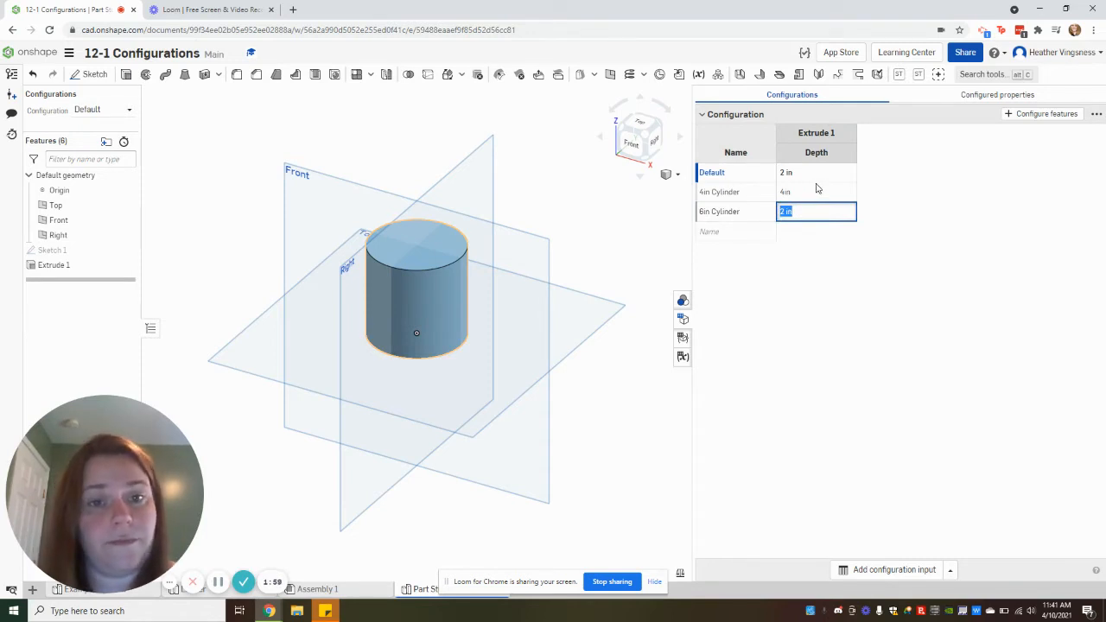
pyautogui.write('6in')
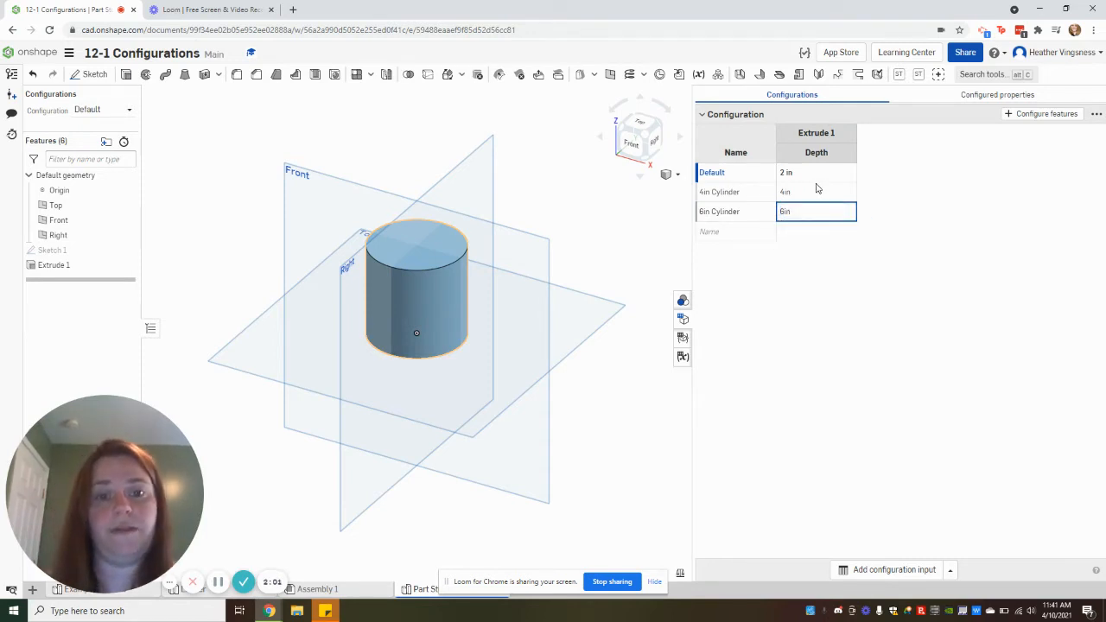
# - Check the model in the 4in Cylinder and 6in Cylinder configurations, and return to Default
pyautogui.moveTo(69, 140); pyautogui.dragTo(92, 189)
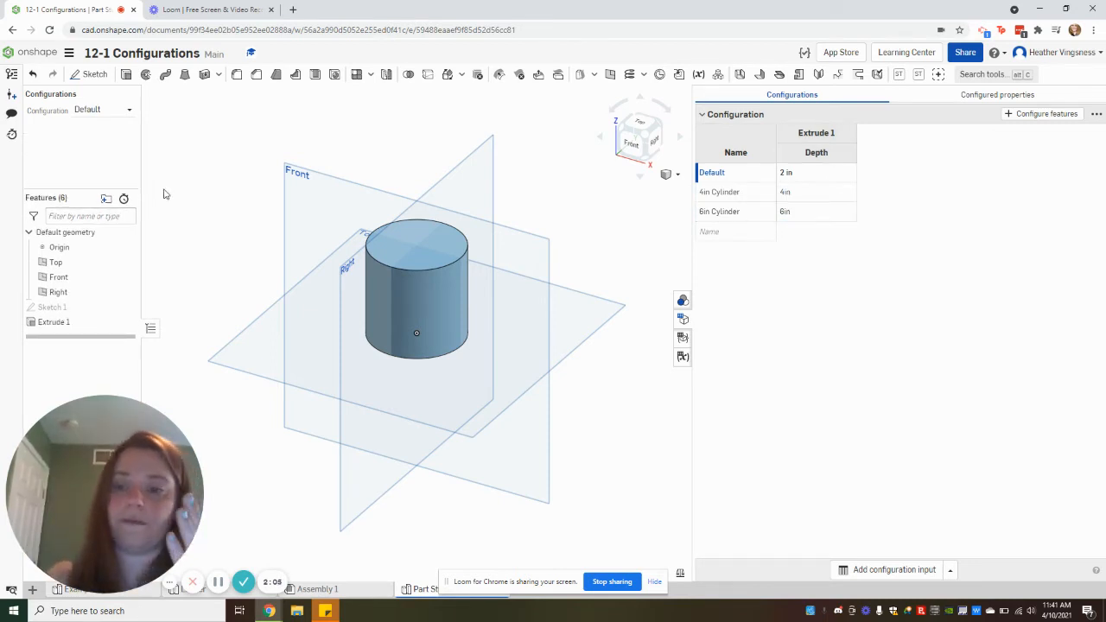
pyautogui.click(86, 110)
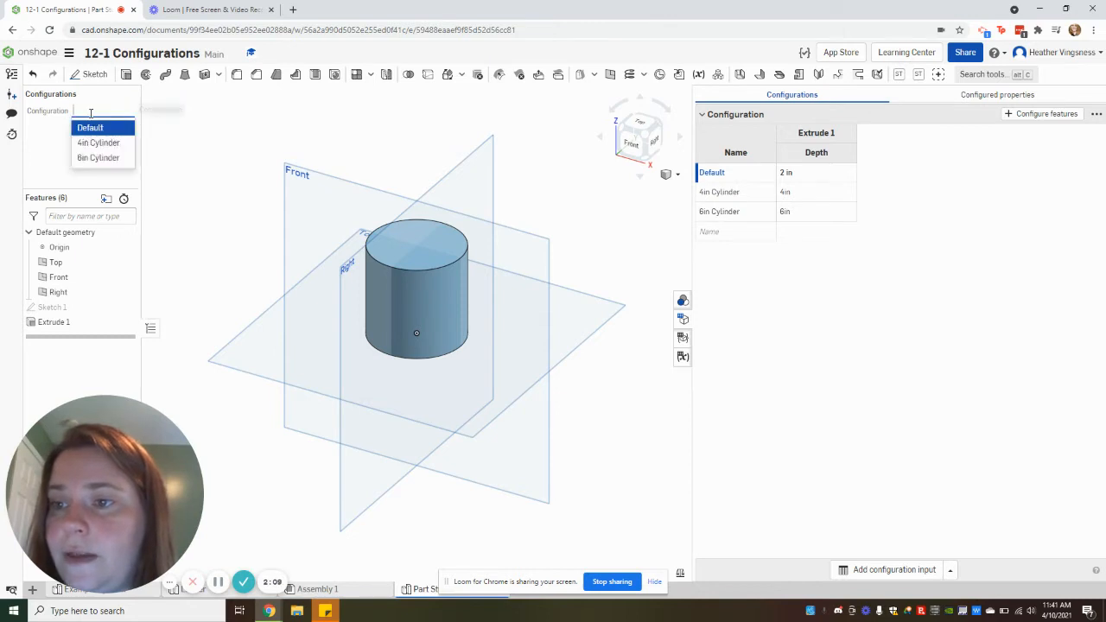
pyautogui.click(93, 140)
pyautogui.click(95, 110)
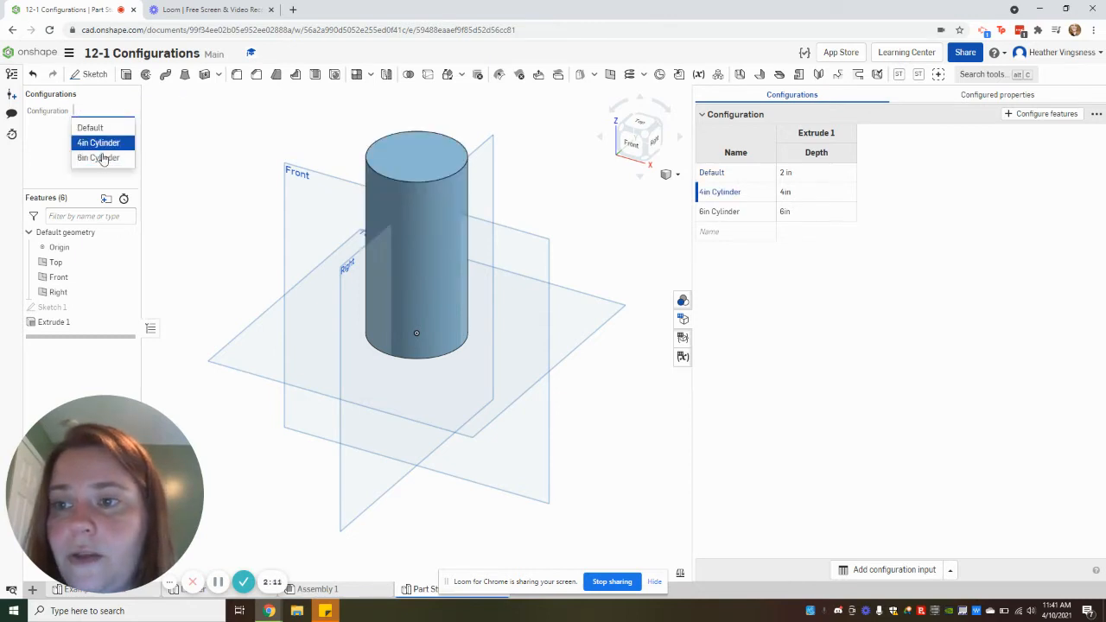
pyautogui.click(102, 156)
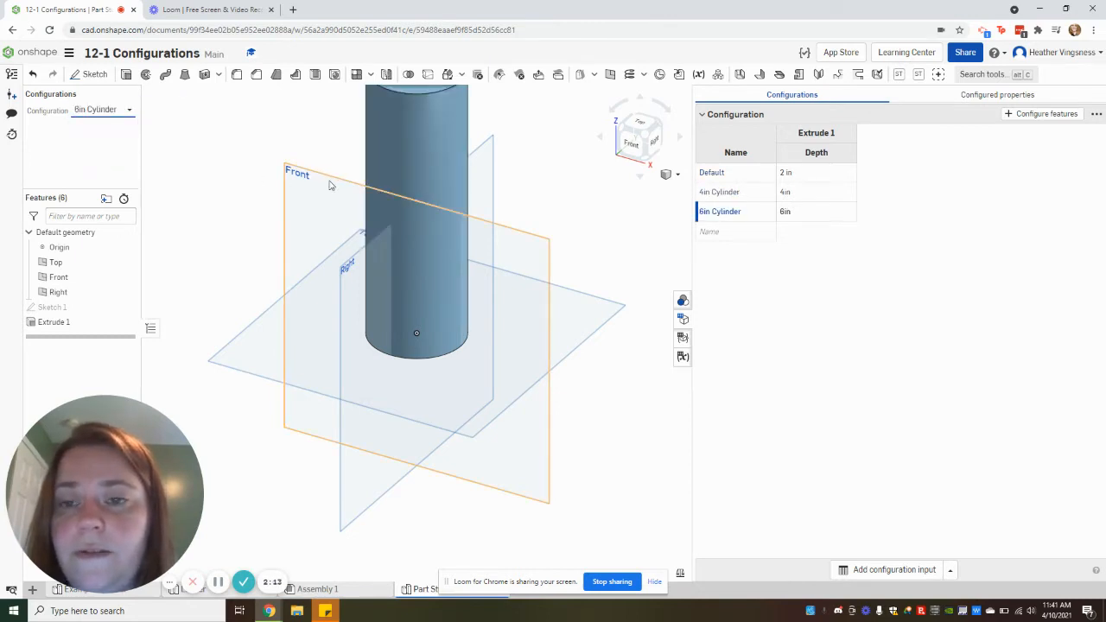
pyautogui.moveTo(328, 180); pyautogui.dragTo(264, 262, button='middle')
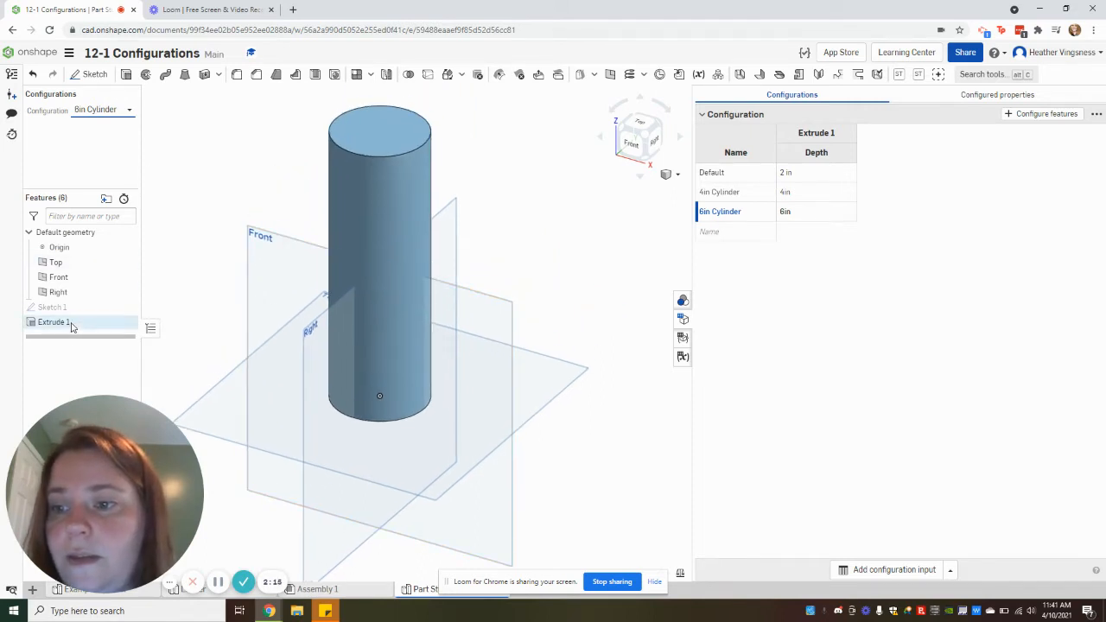
pyautogui.click(102, 110)
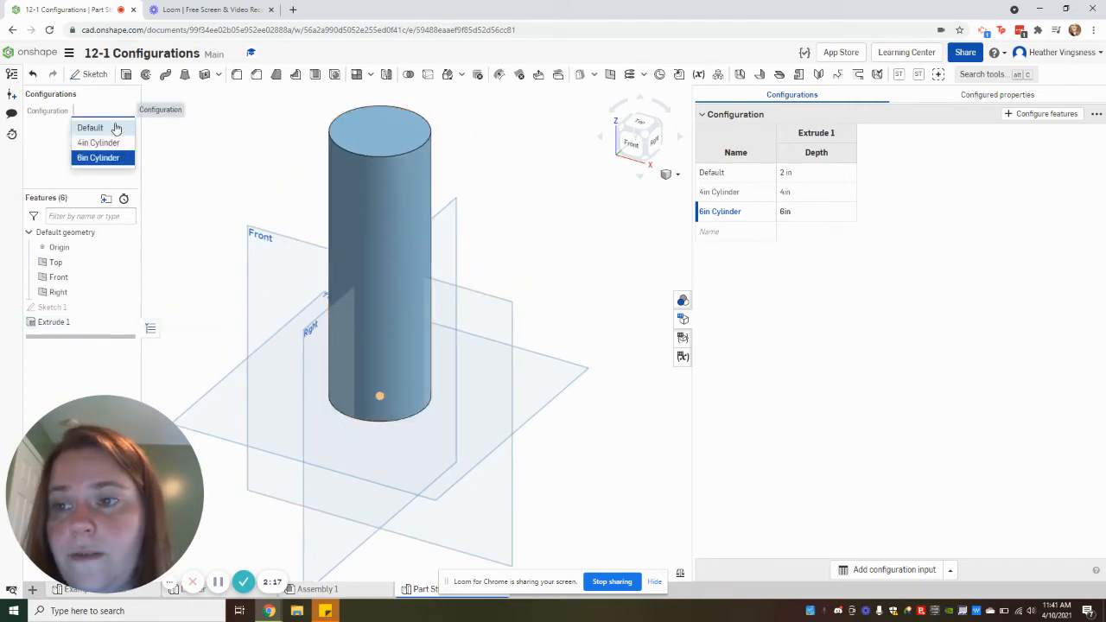
pyautogui.click(91, 126)
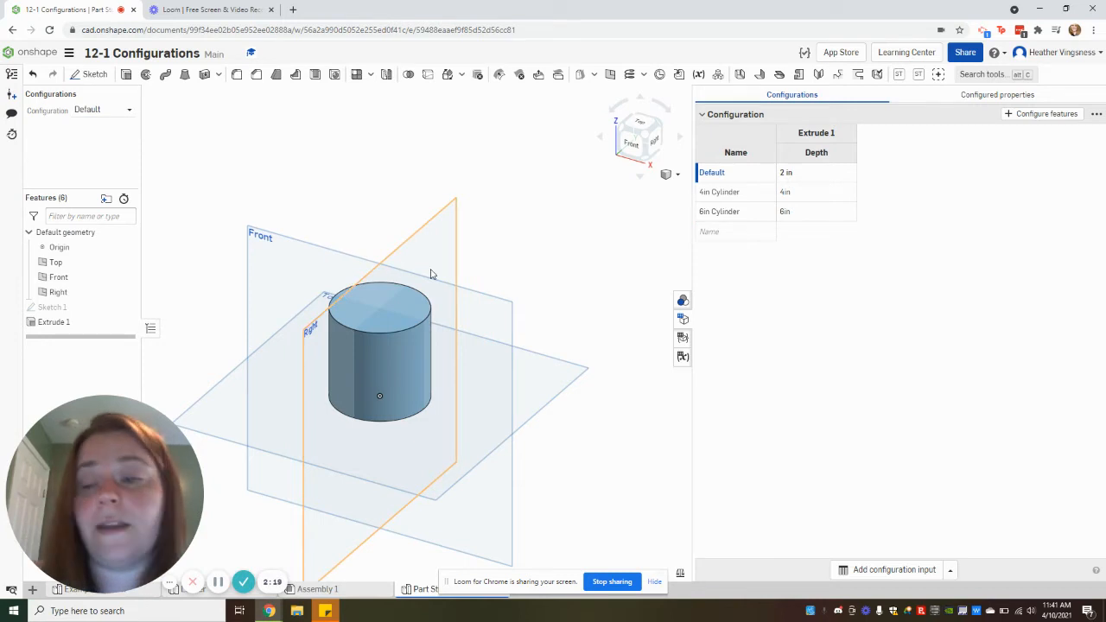
# - Add the circle diameter of Sketch 1 as a configured parameter in the configuration table
pyautogui.click(1062, 118)
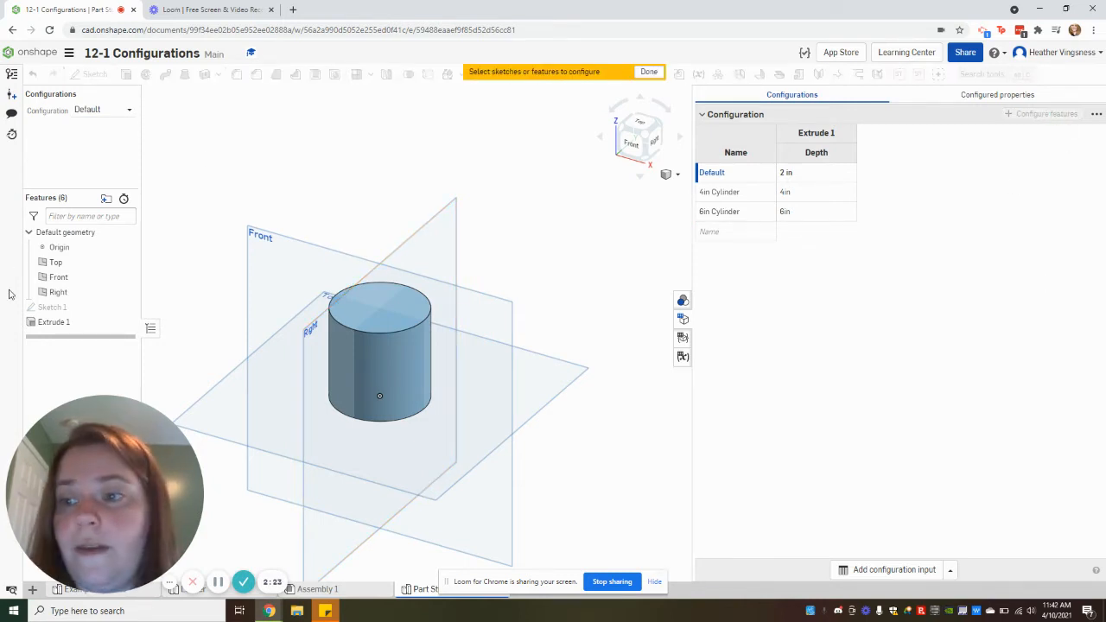
pyautogui.click(59, 309)
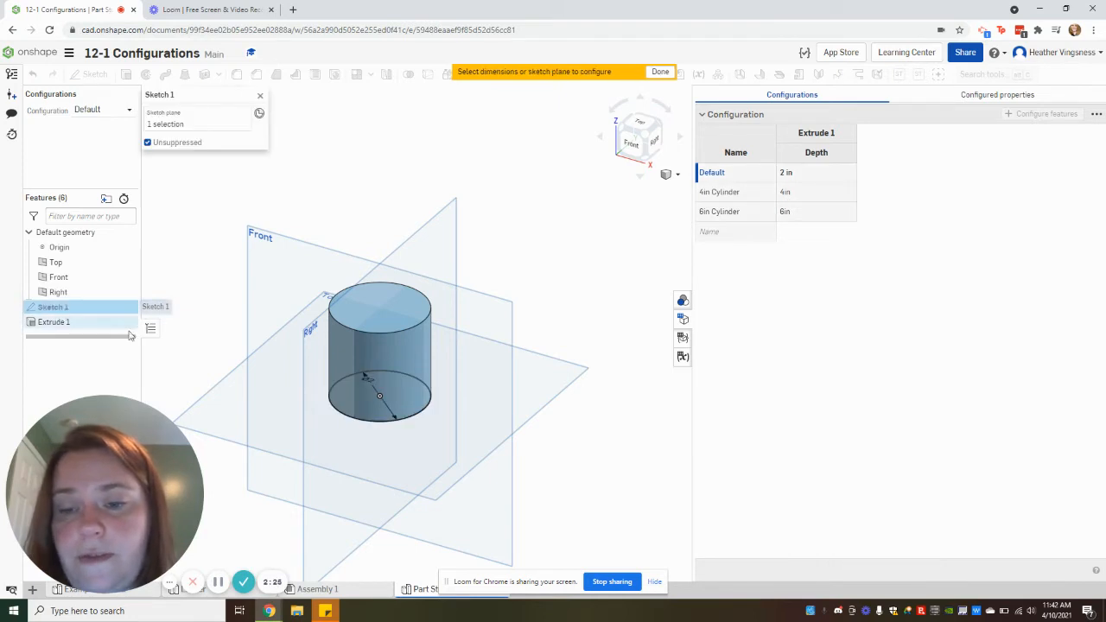
pyautogui.click(365, 379)
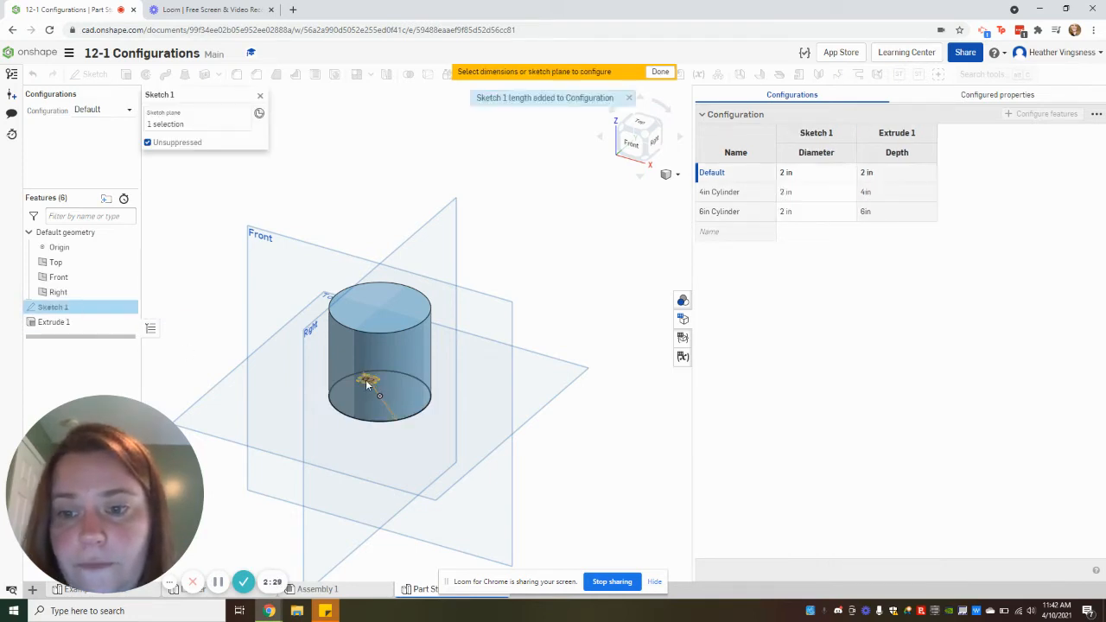
pyautogui.click(660, 71)
# - Set the Sketch 1 diameter to 4in for the 4in Cylinder configuration and 6in for the 6in Cylinder configuration
pyautogui.click(796, 192)
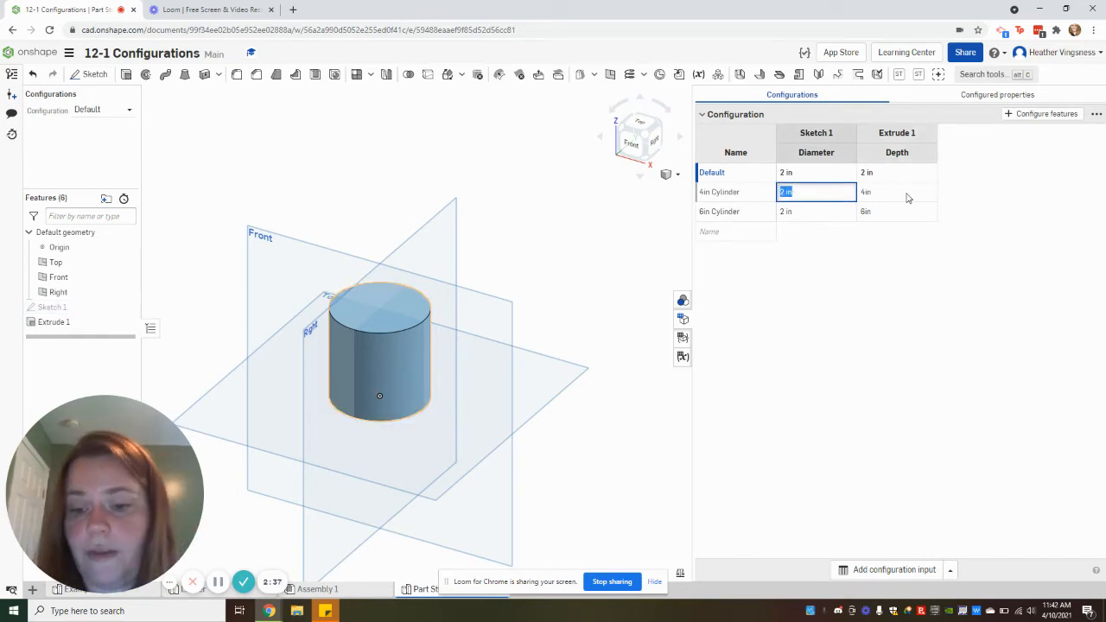
pyautogui.write('4in')
pyautogui.press('Return')
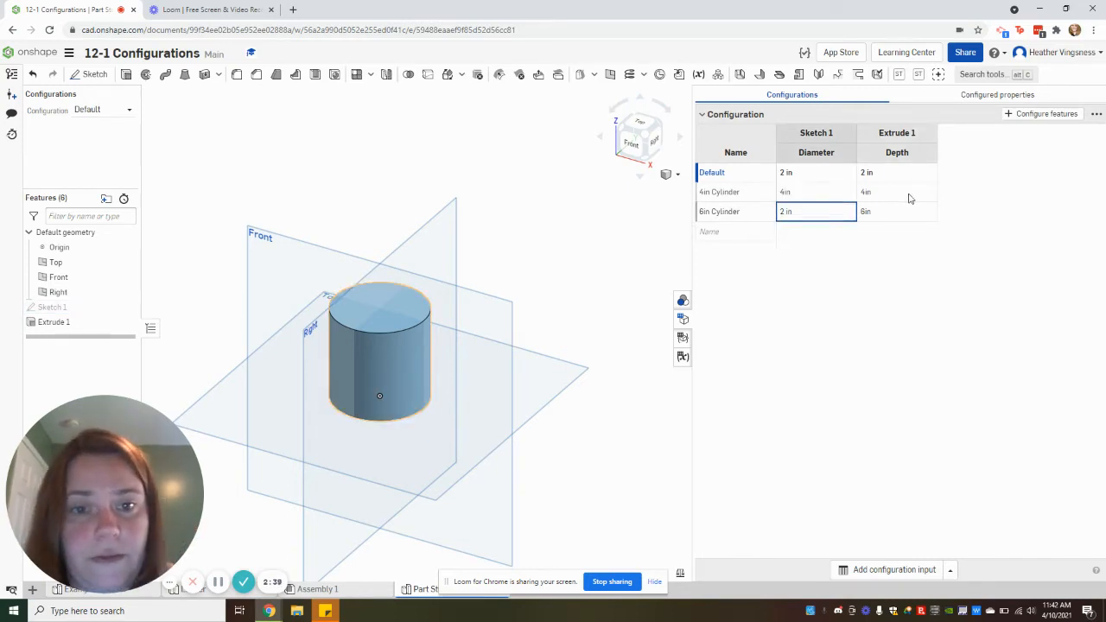
pyautogui.click(810, 211)
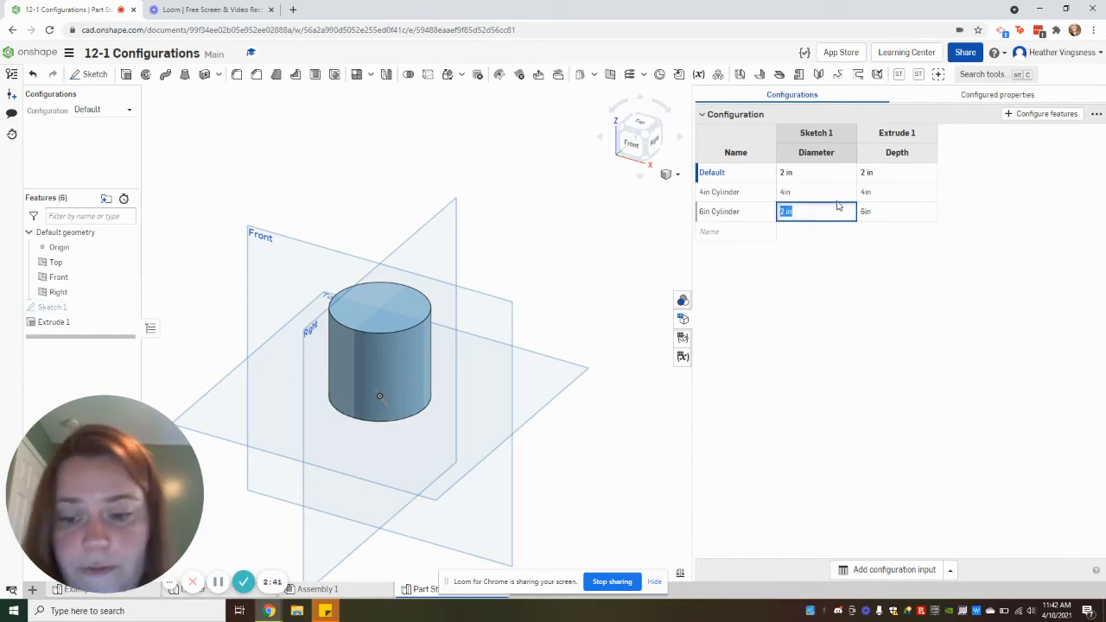
pyautogui.write('6in')
pyautogui.press('Return')
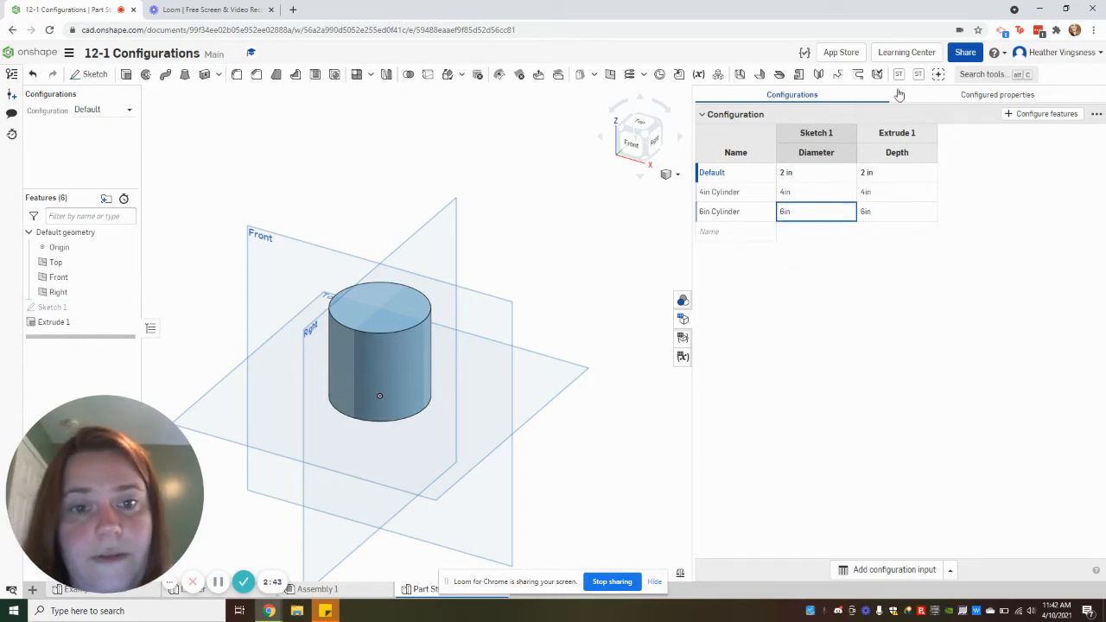
# - Check how the diameter and depth change in the 4in Cylinder and 6in Cylinder configurations, and return to Default
pyautogui.click(102, 110)
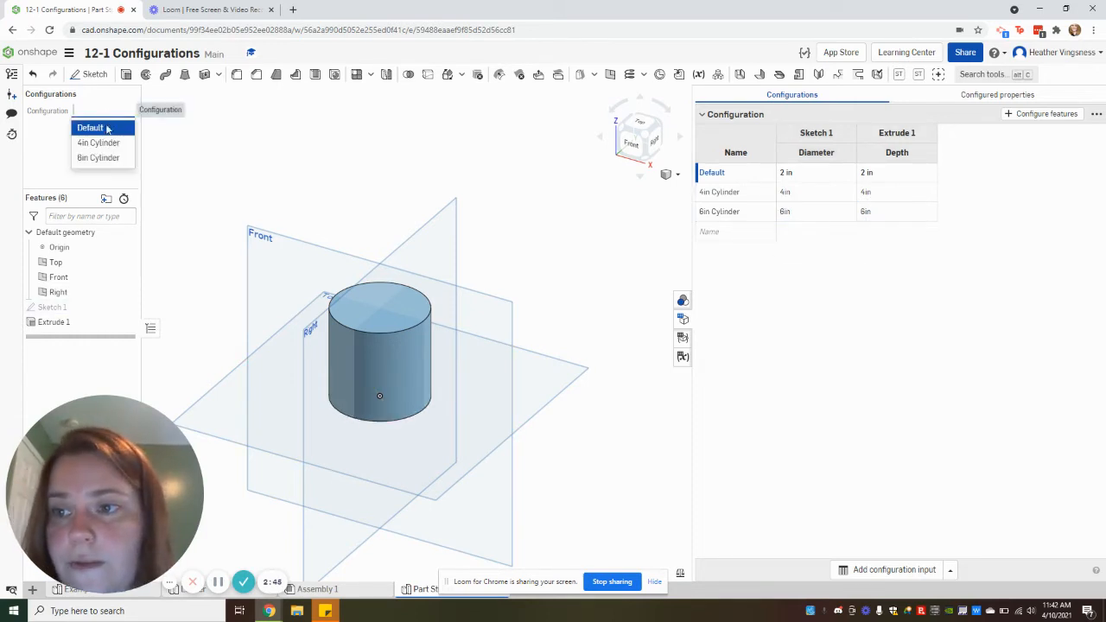
pyautogui.click(107, 143)
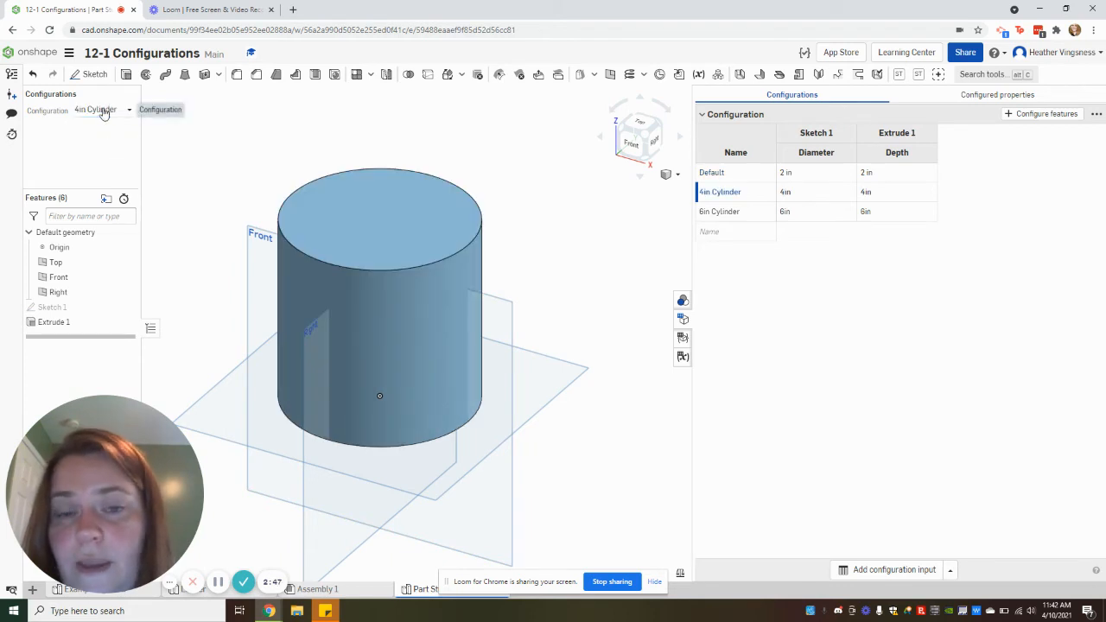
pyautogui.click(103, 113)
pyautogui.click(102, 158)
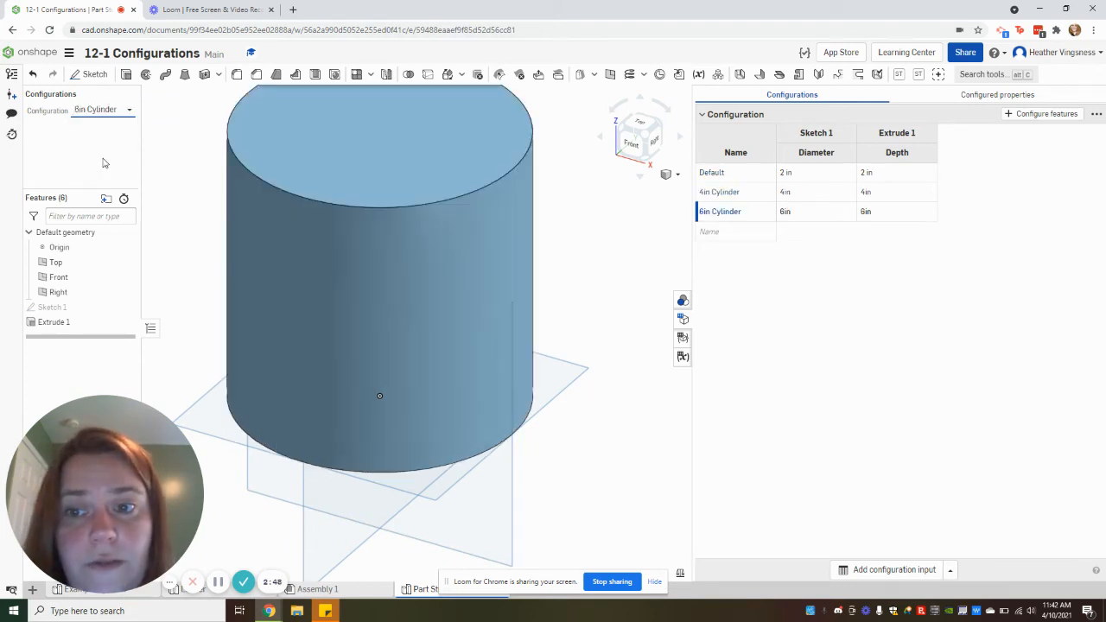
pyautogui.click(104, 113)
pyautogui.click(92, 128)
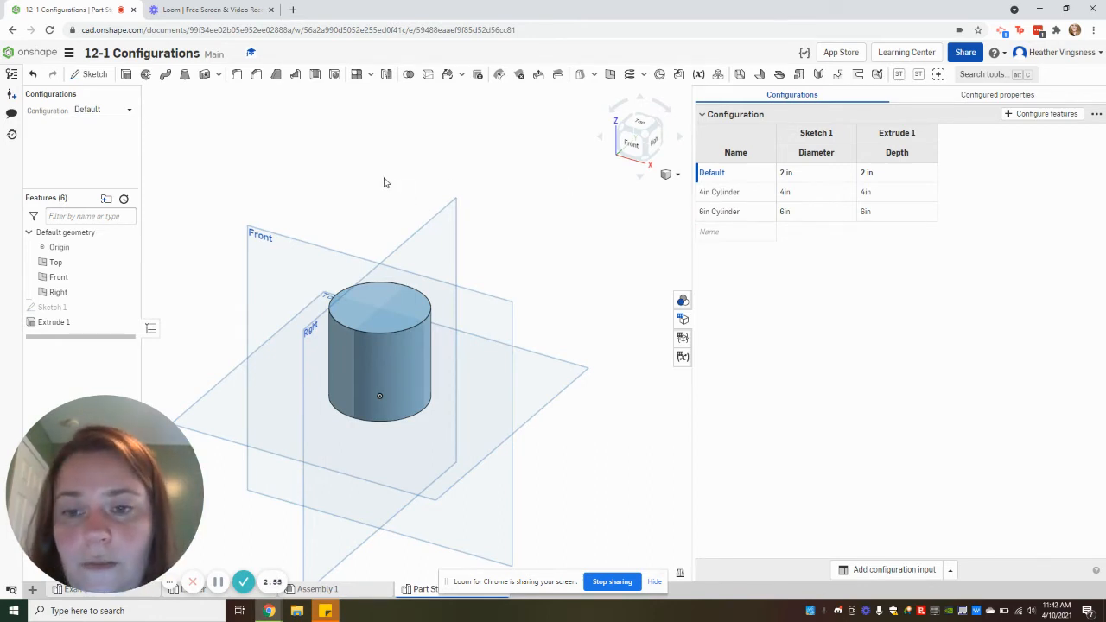
# - Create a linear part pattern of the cylinder using the Right plane as direction, 1 in distance, 2 instances and the Add option
pyautogui.click(371, 74)
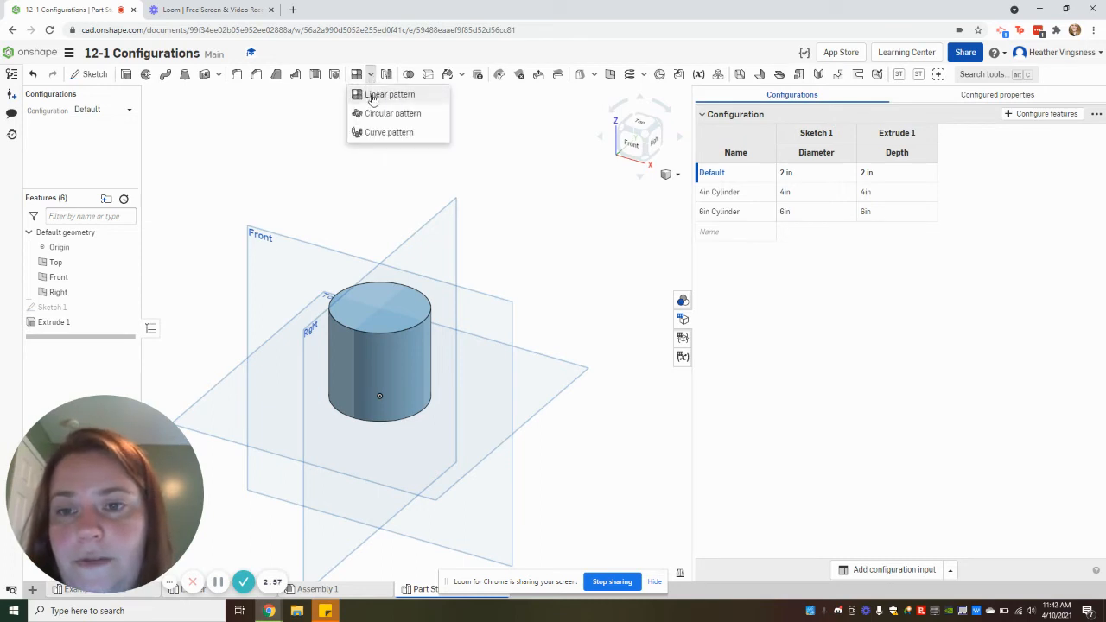
pyautogui.click(381, 94)
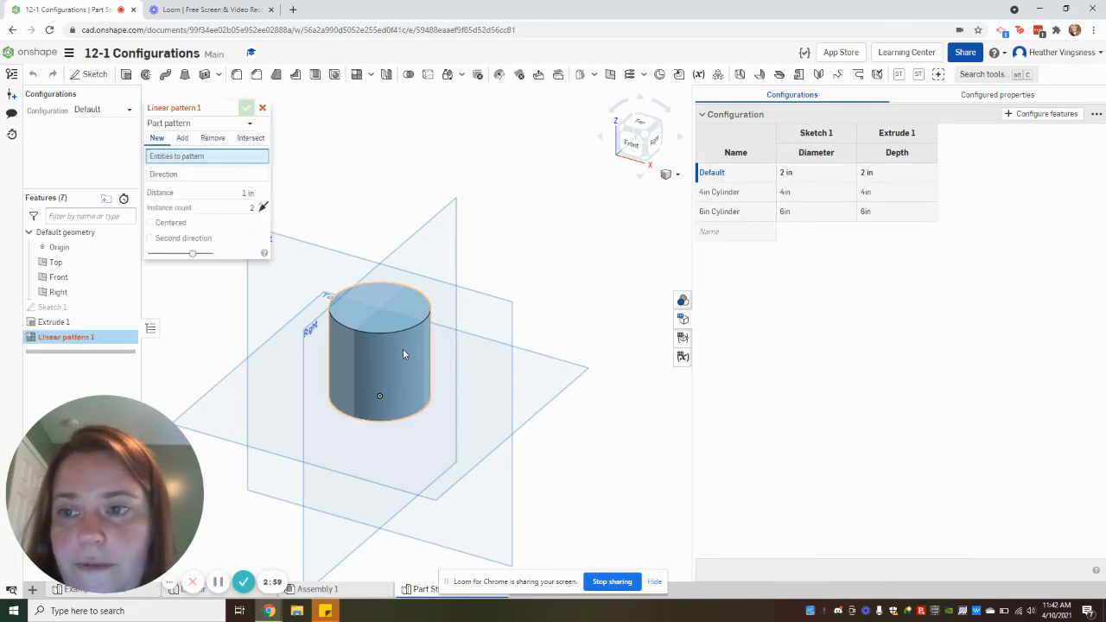
pyautogui.click(401, 350)
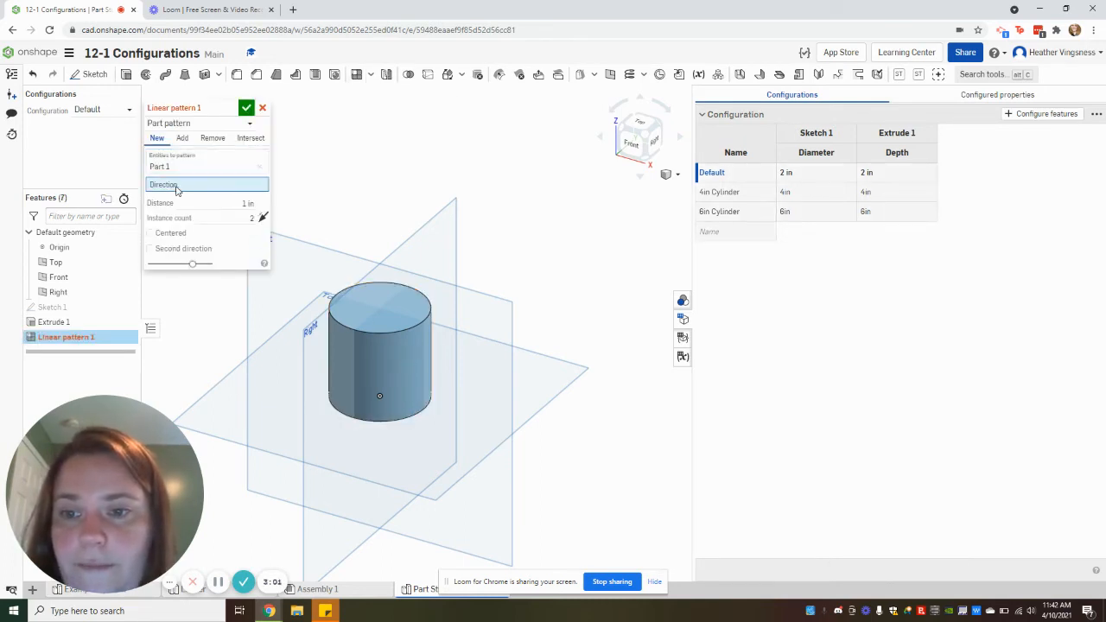
pyautogui.click(433, 229)
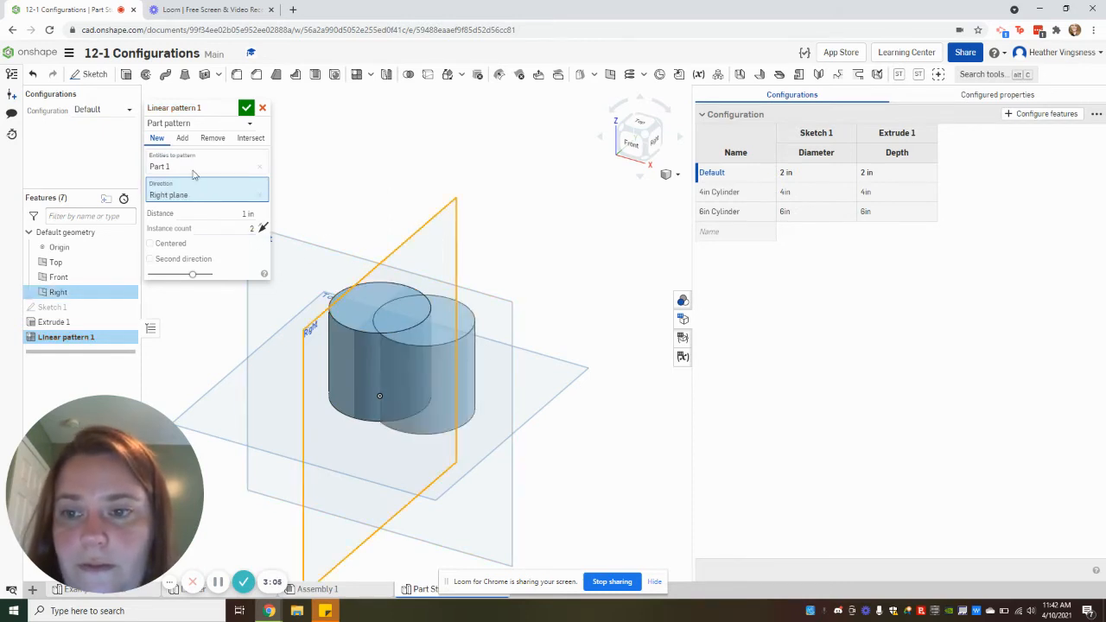
pyautogui.click(248, 214)
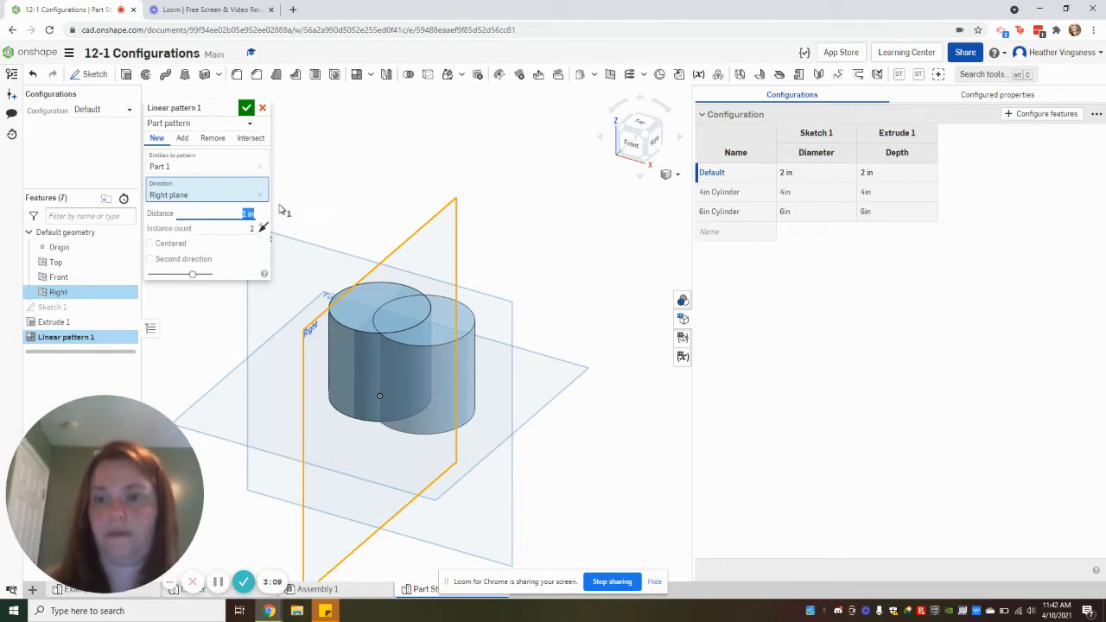
pyautogui.click(219, 228)
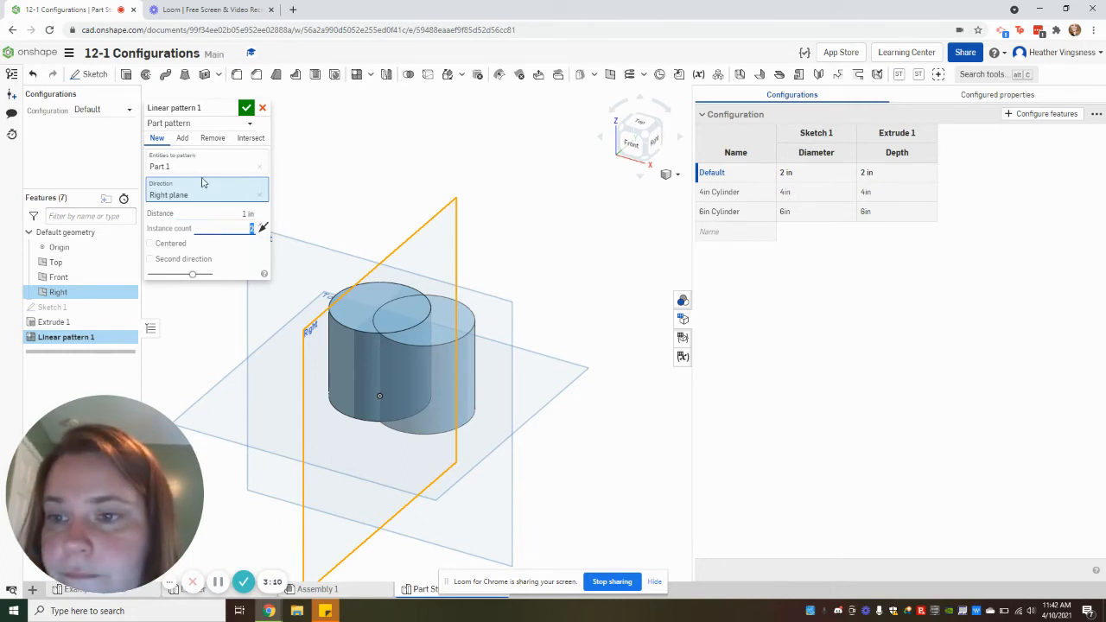
pyautogui.click(182, 138)
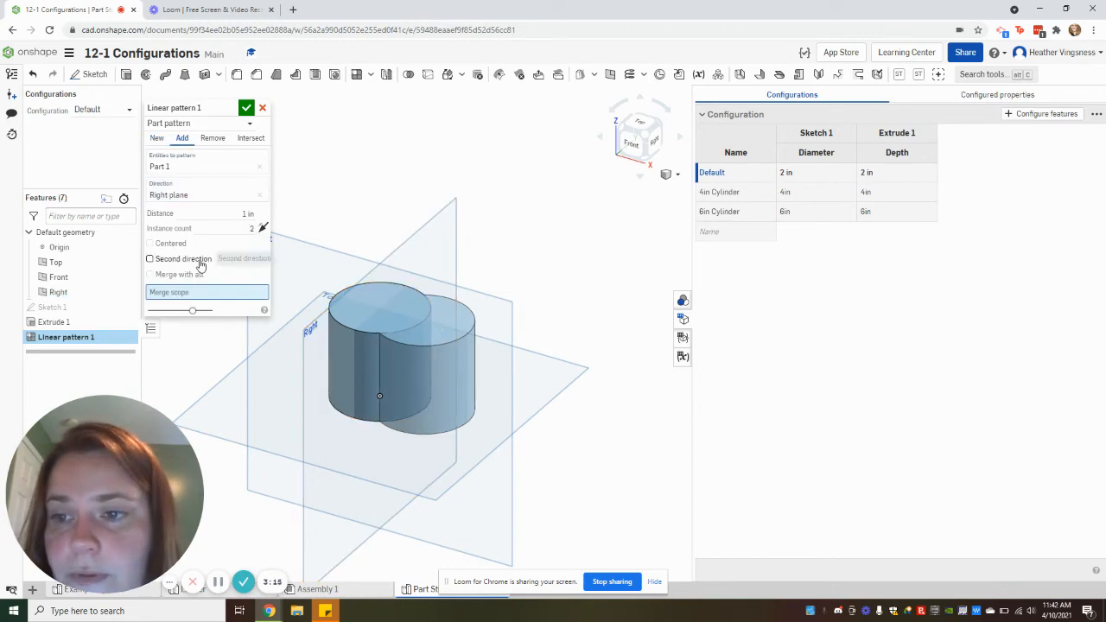
pyautogui.click(247, 108)
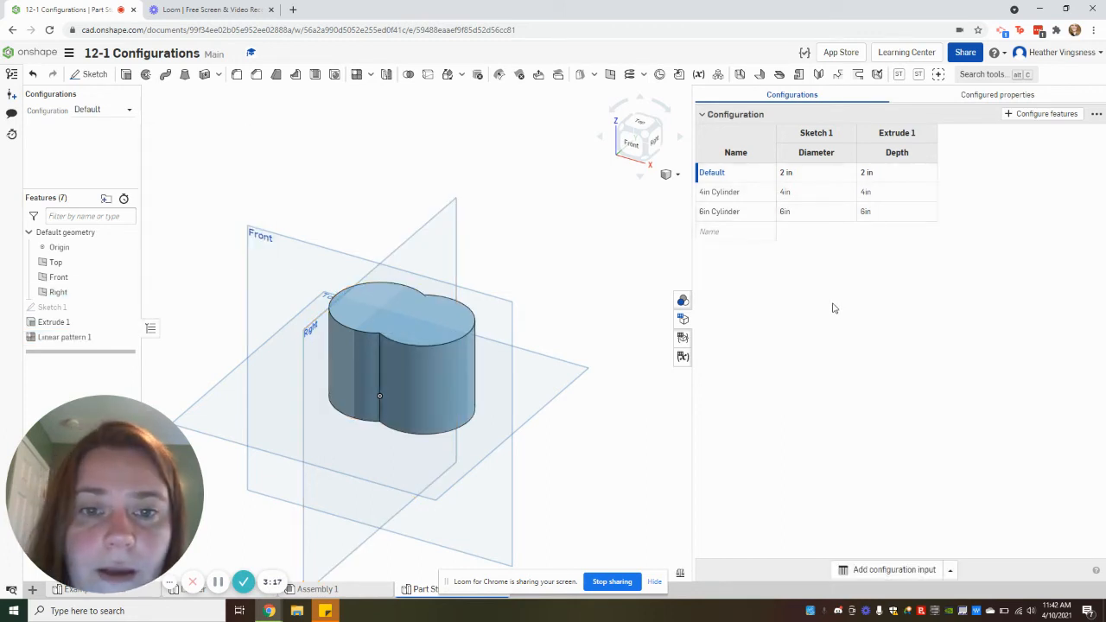
# - Add the instance count of Linear pattern 1 as a configured parameter in the configuration table
pyautogui.click(1043, 114)
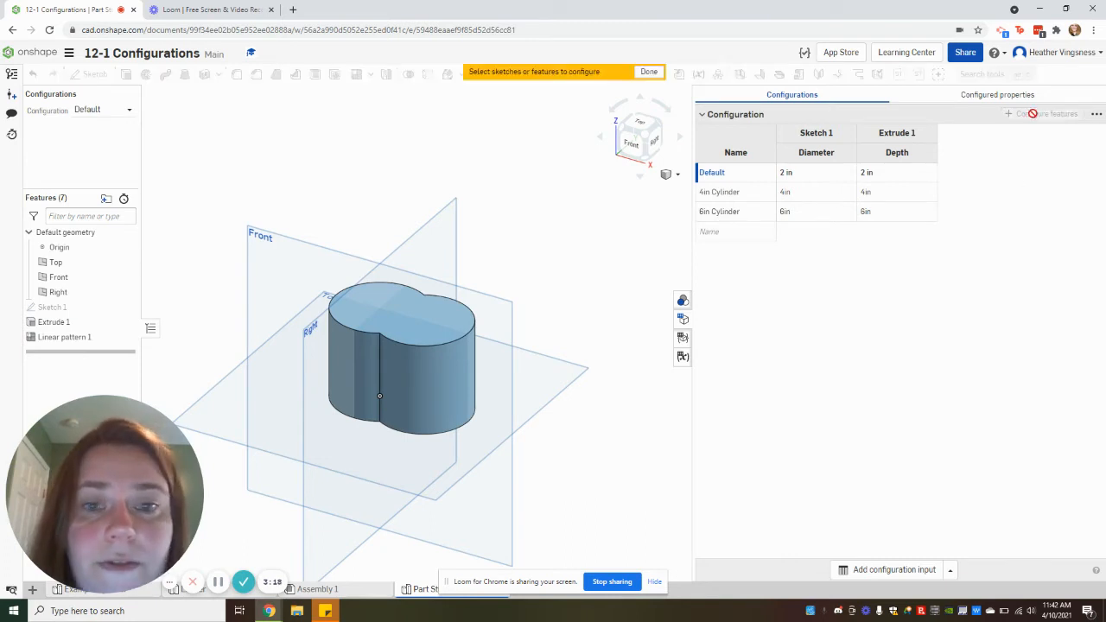
pyautogui.click(69, 337)
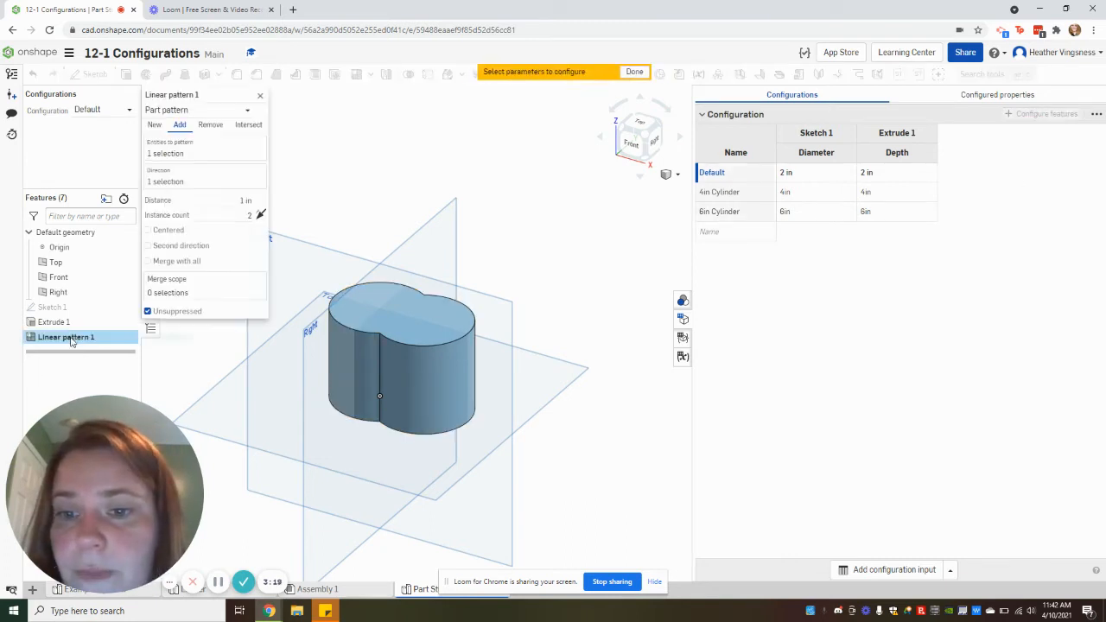
pyautogui.click(209, 217)
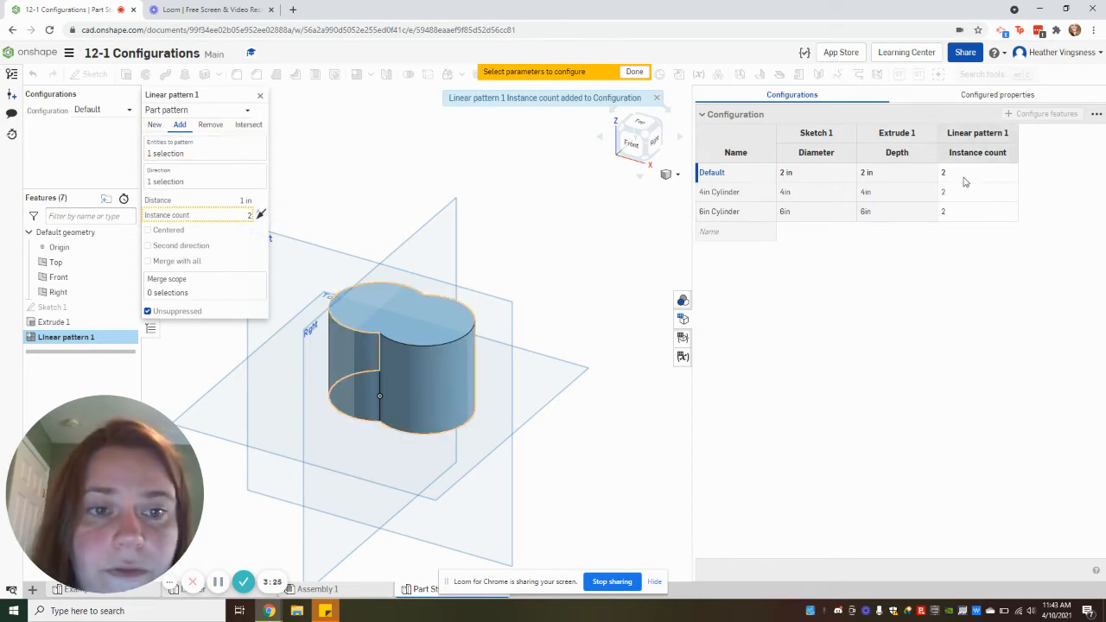
pyautogui.click(260, 95)
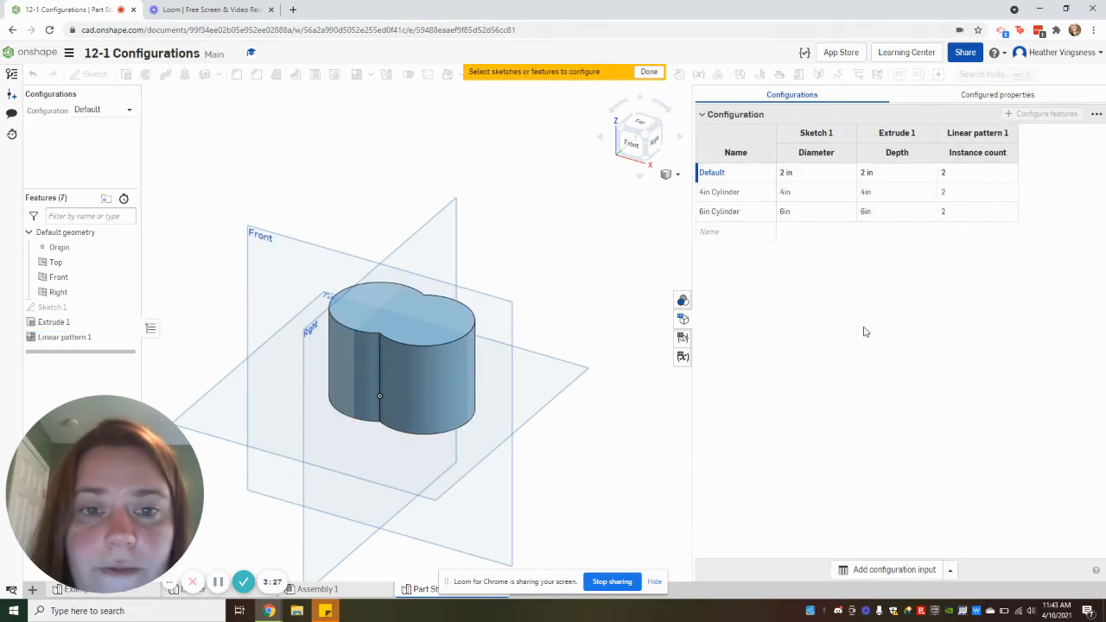
pyautogui.click(866, 332)
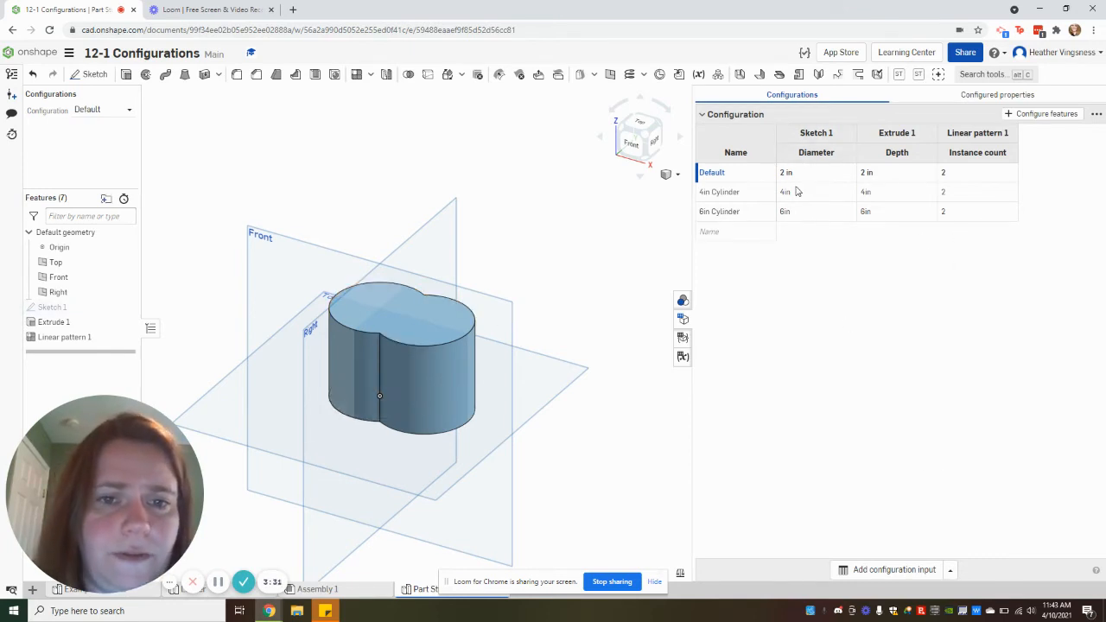
# - Delete the Linear pattern 1 instance count column from the configuration table
pyautogui.click(725, 195)
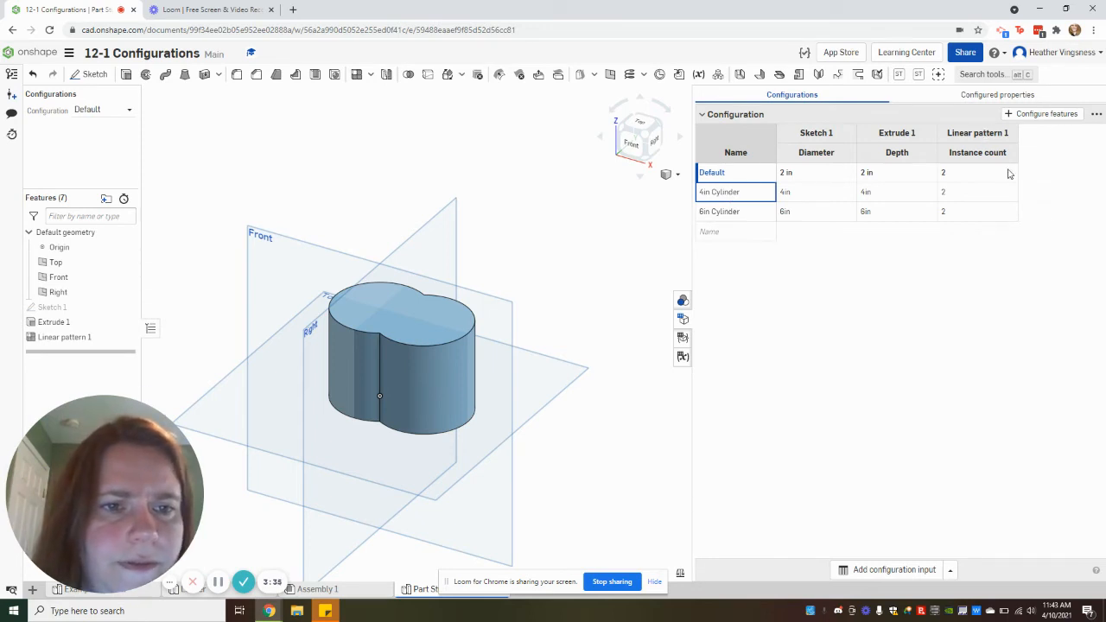
pyautogui.click(1063, 235)
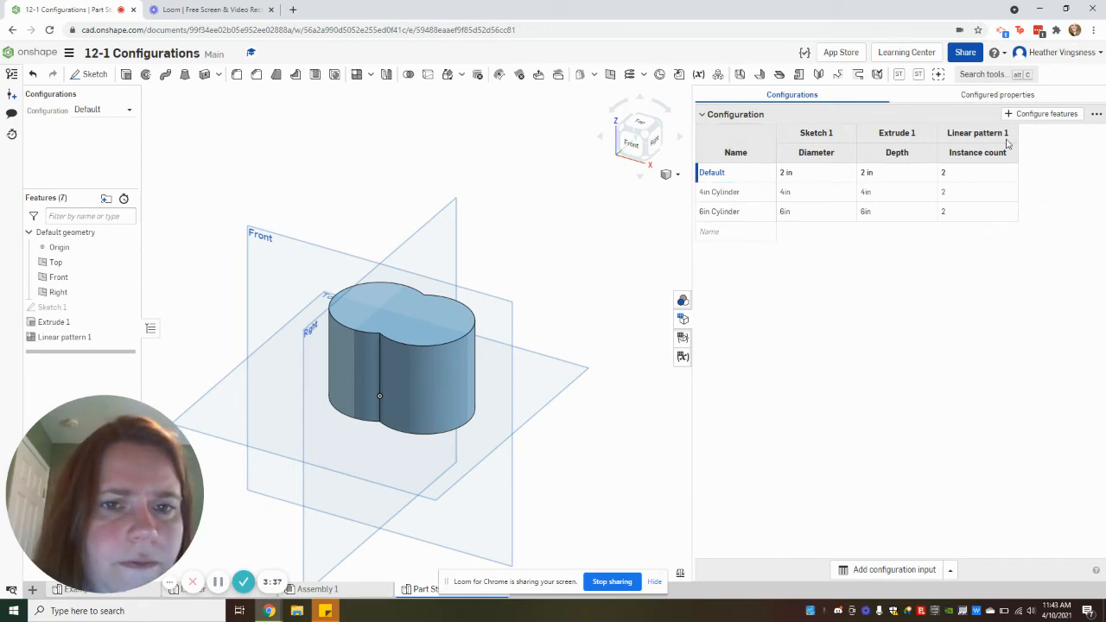
pyautogui.click(982, 210)
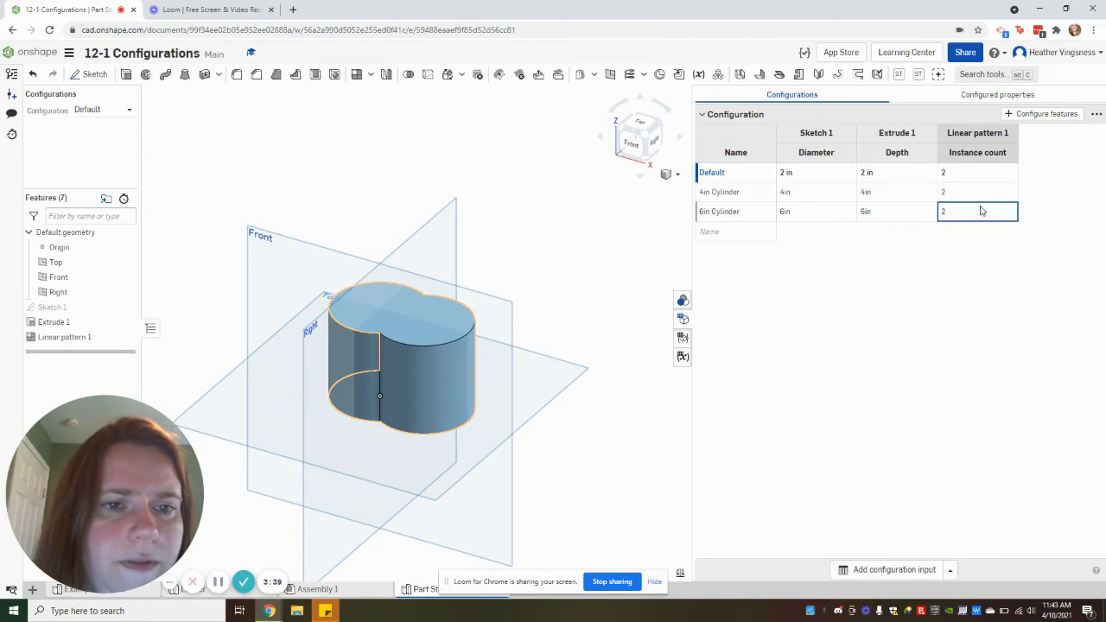
pyautogui.rightClick(981, 211)
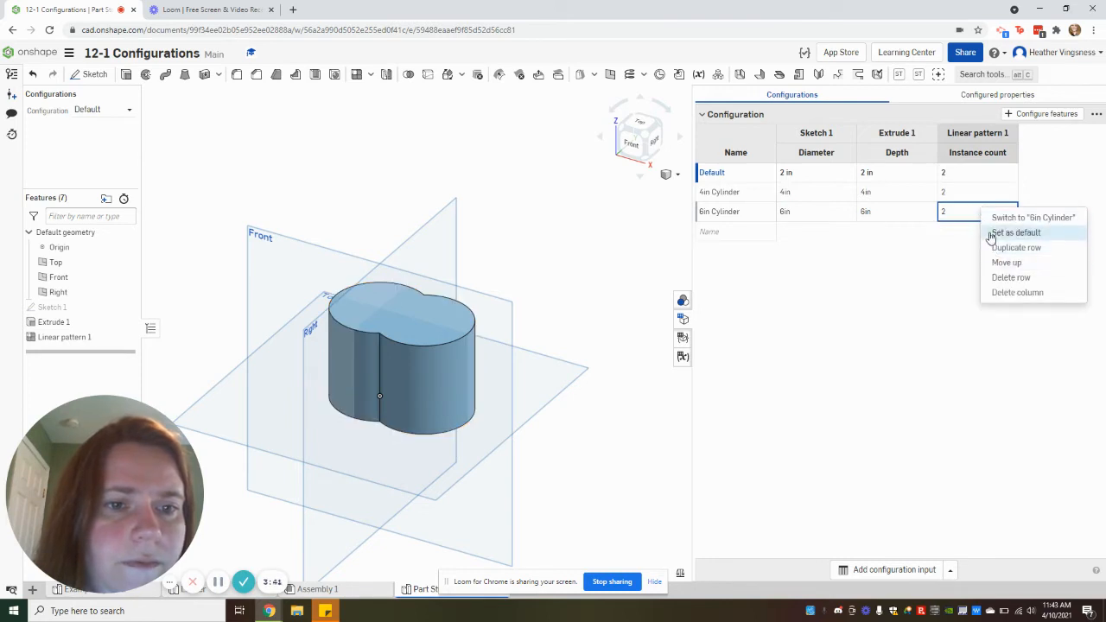
pyautogui.click(995, 293)
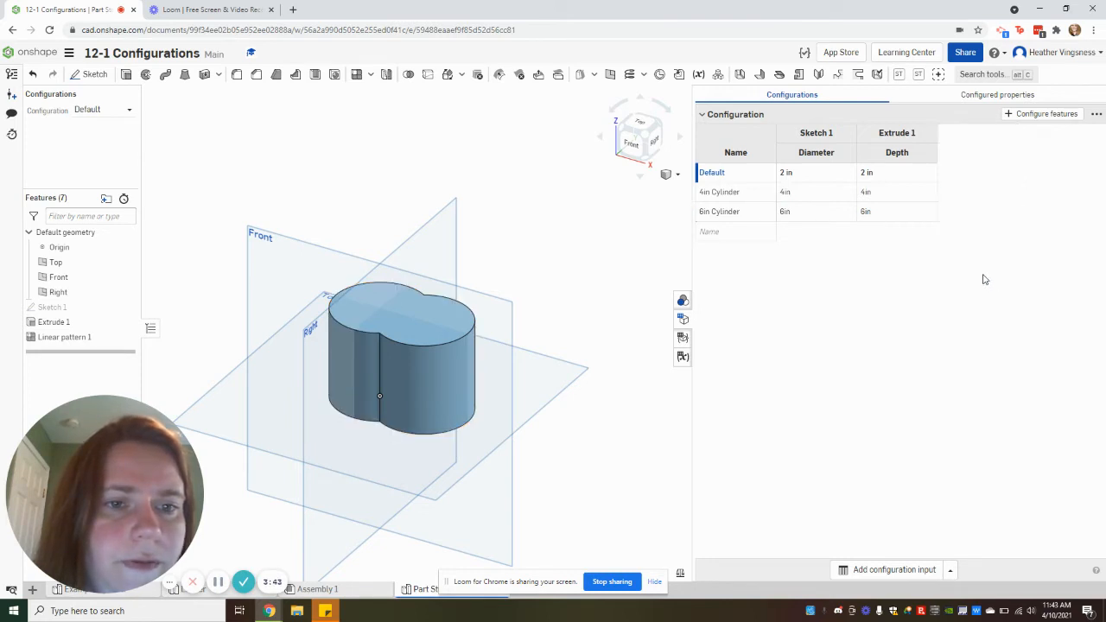
pyautogui.click(820, 176)
pyautogui.click(890, 180)
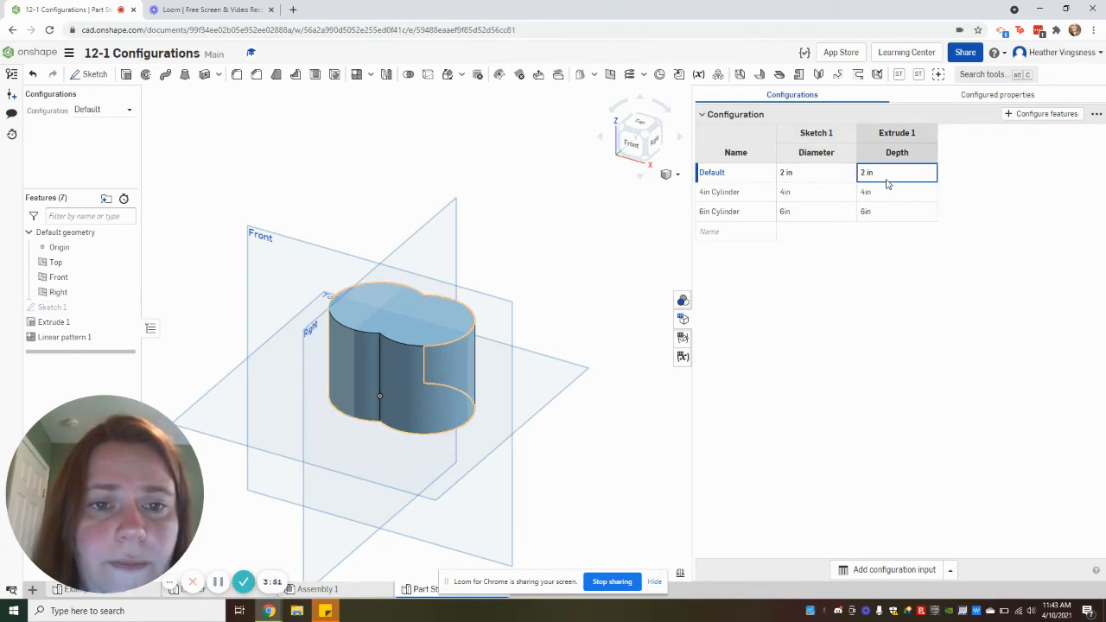
pyautogui.click(824, 197)
pyautogui.click(867, 289)
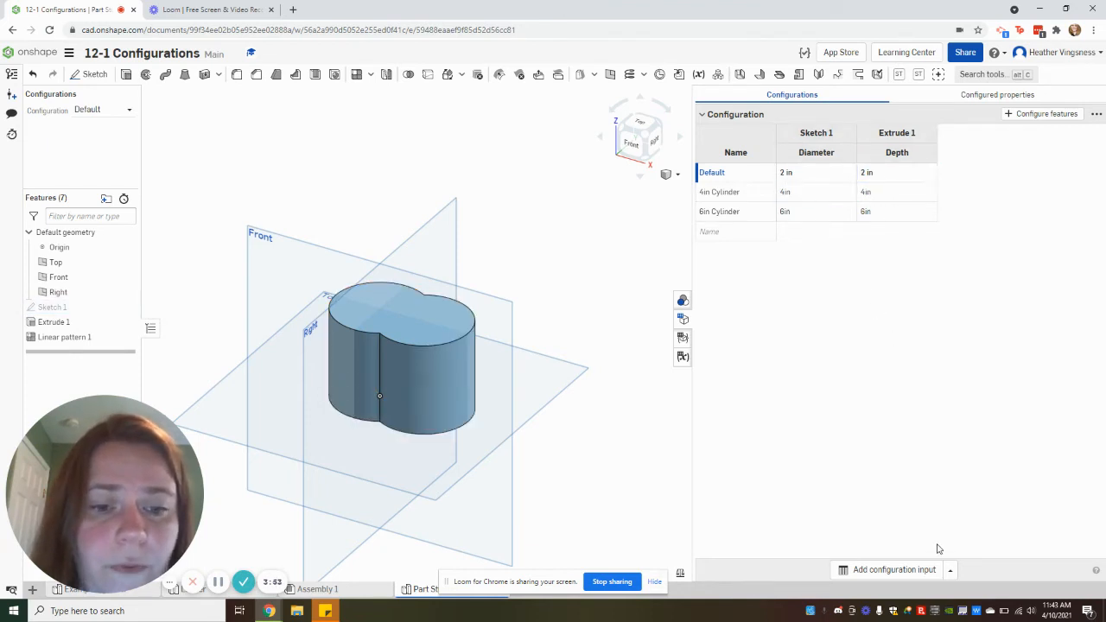
# - Add a second configuration input of type List, and delete the Sketch 1 diameter column from the first configuration table
pyautogui.click(951, 573)
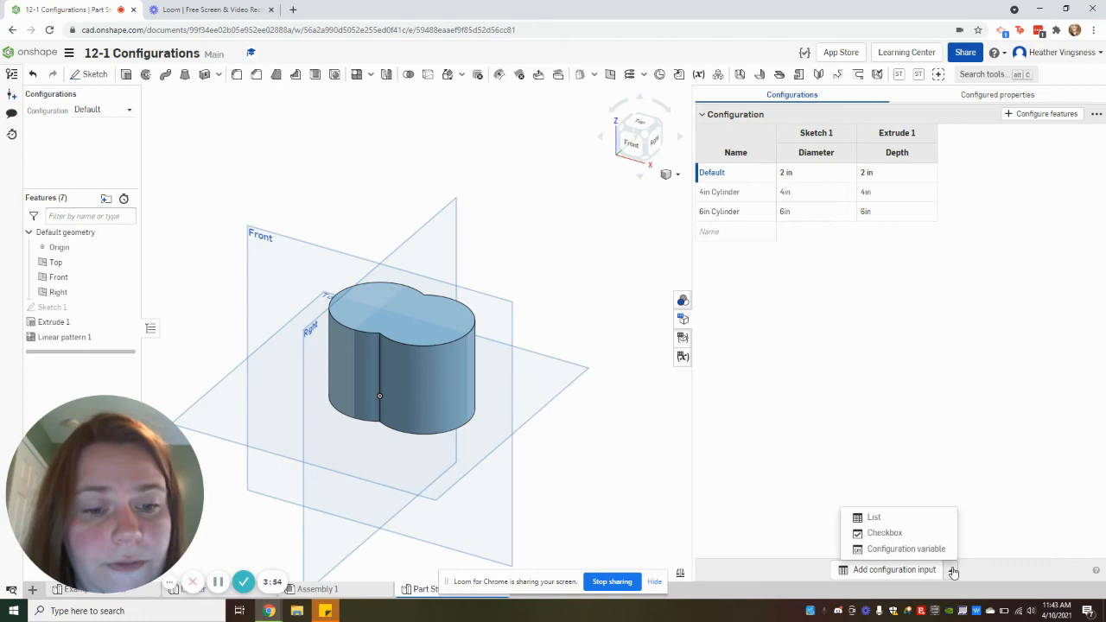
pyautogui.click(919, 521)
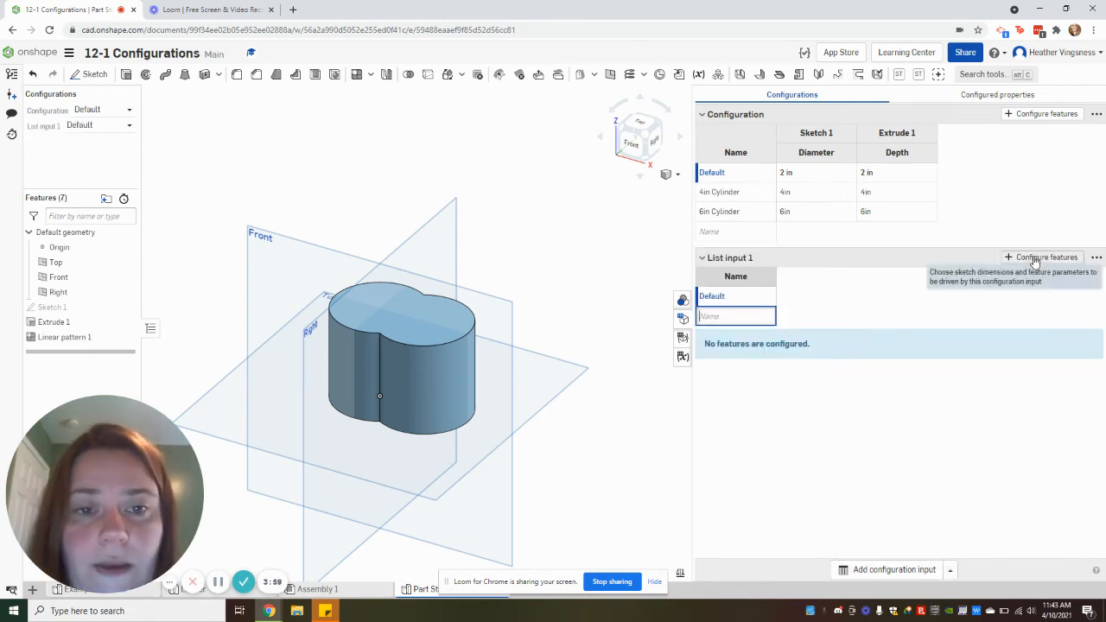
pyautogui.rightClick(825, 214)
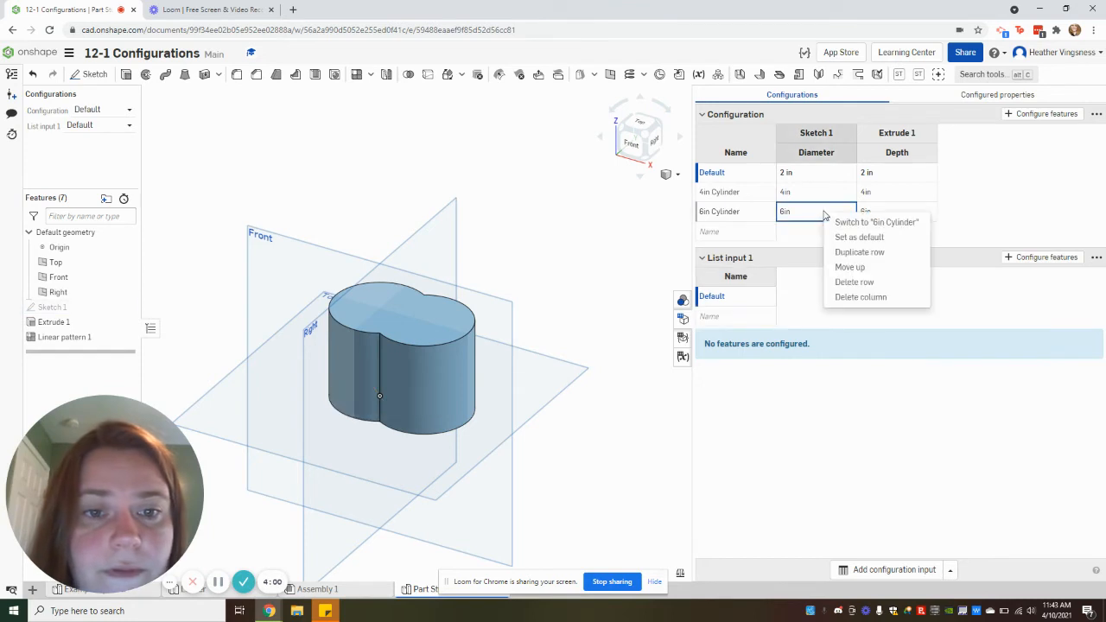
pyautogui.click(847, 298)
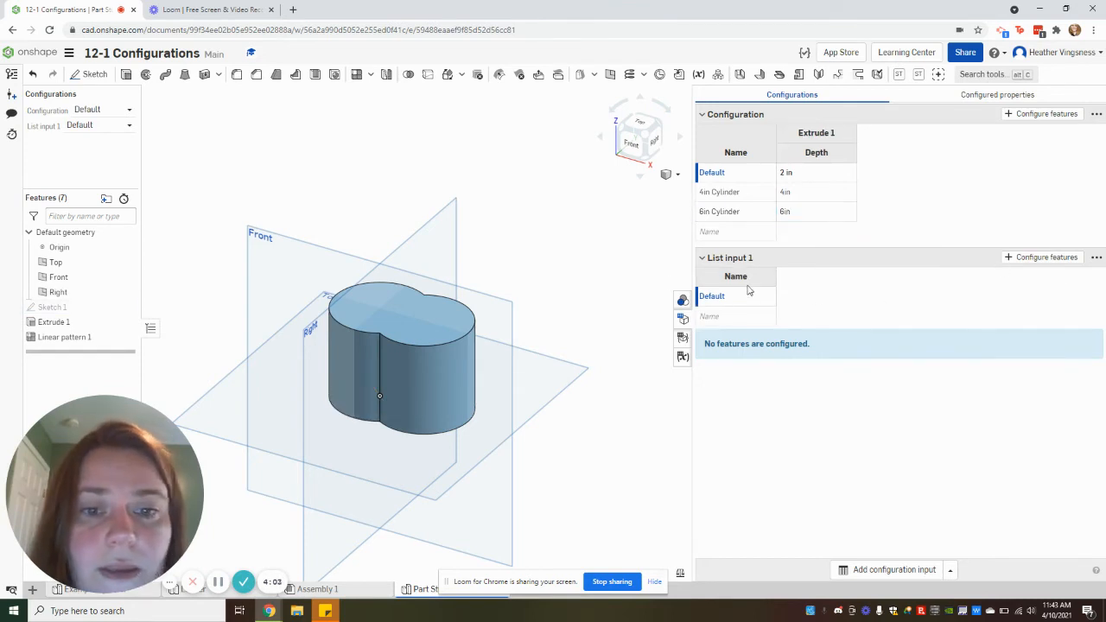
# - Add the circle diameter of Sketch 1 as a configured parameter of List input 1
pyautogui.doubleClick(65, 307)
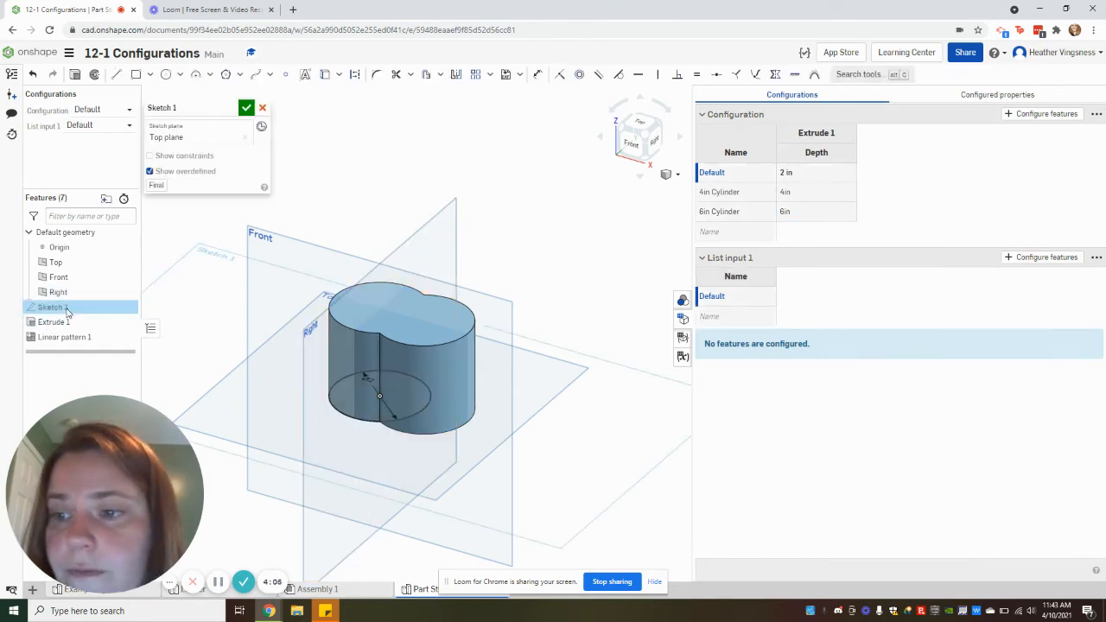
pyautogui.click(247, 109)
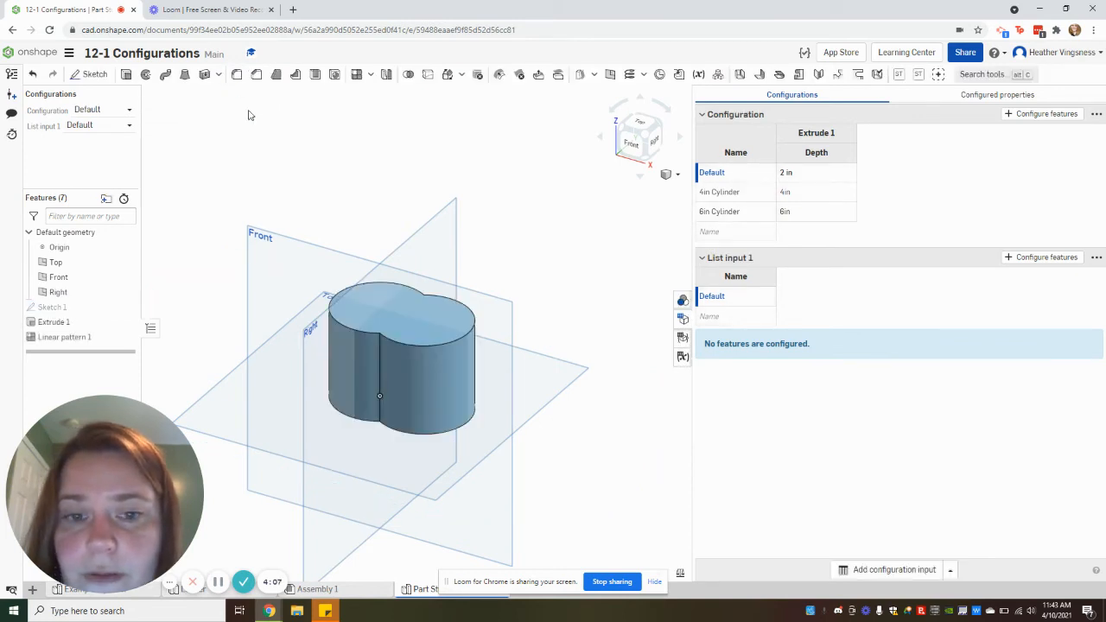
pyautogui.click(740, 312)
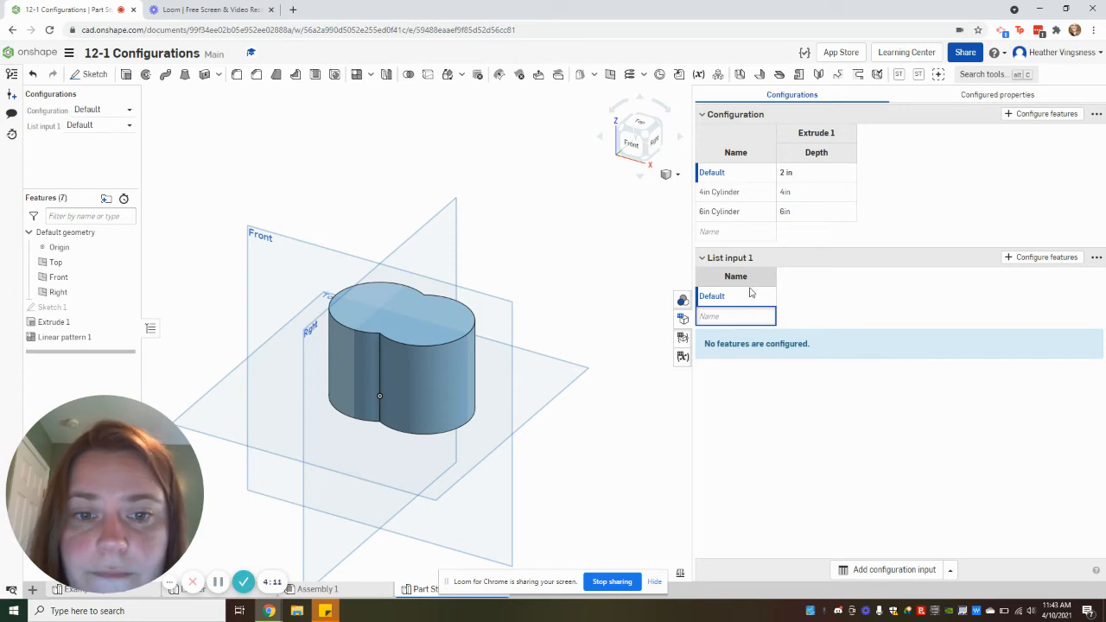
pyautogui.click(757, 299)
pyautogui.click(1047, 257)
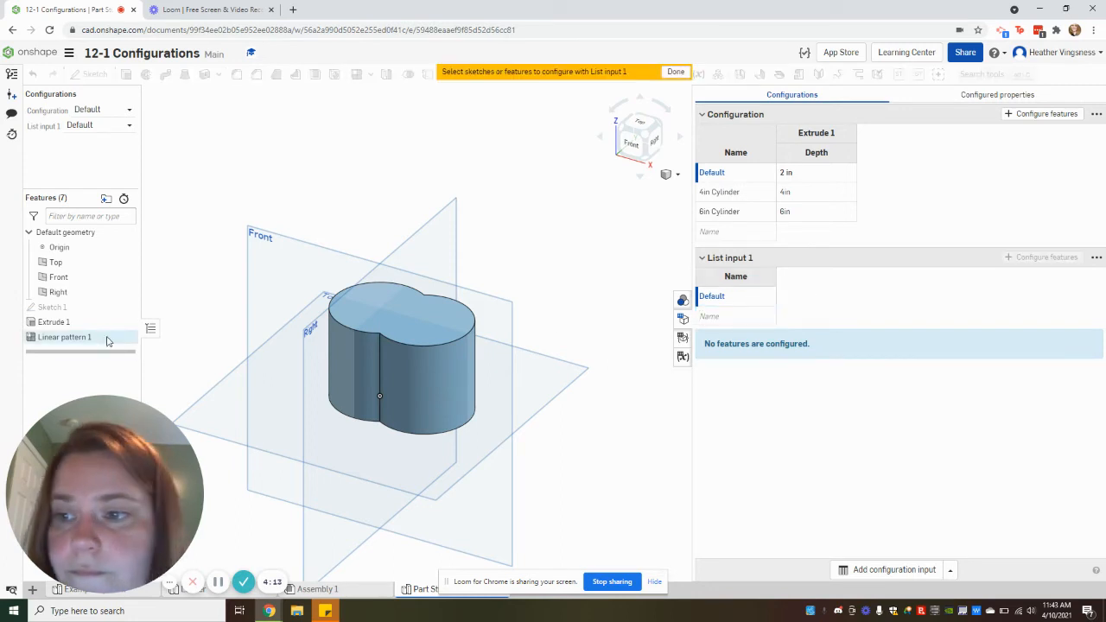
pyautogui.click(81, 308)
pyautogui.click(365, 381)
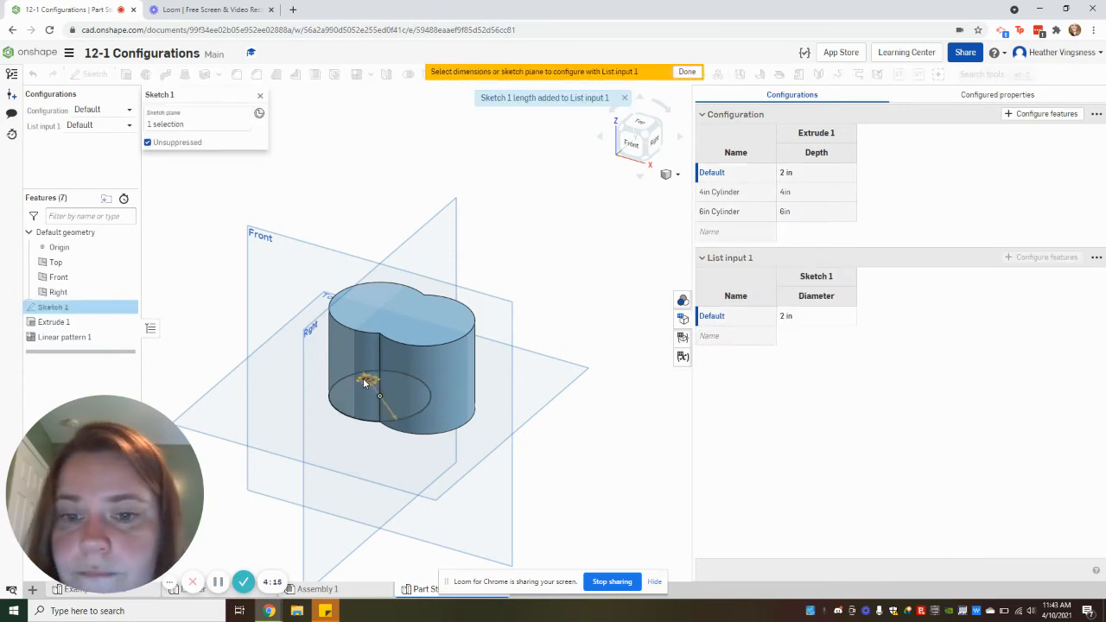
pyautogui.click(687, 72)
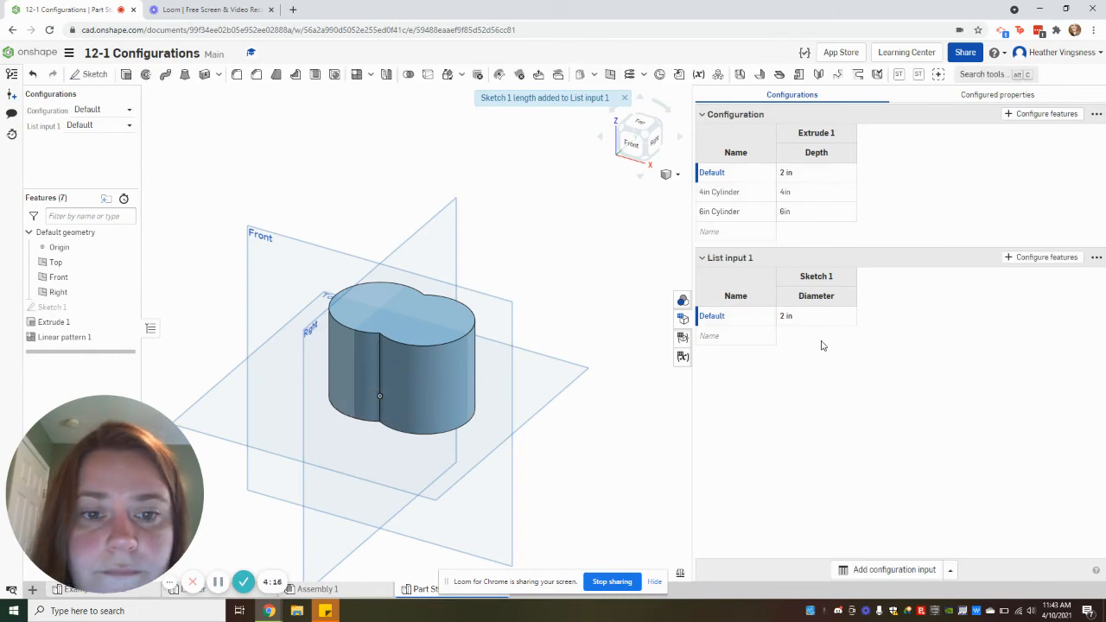
# - Add a "4in Diameter" row to List input 1 and set its Sketch 1 diameter to 4 in
pyautogui.click(756, 339)
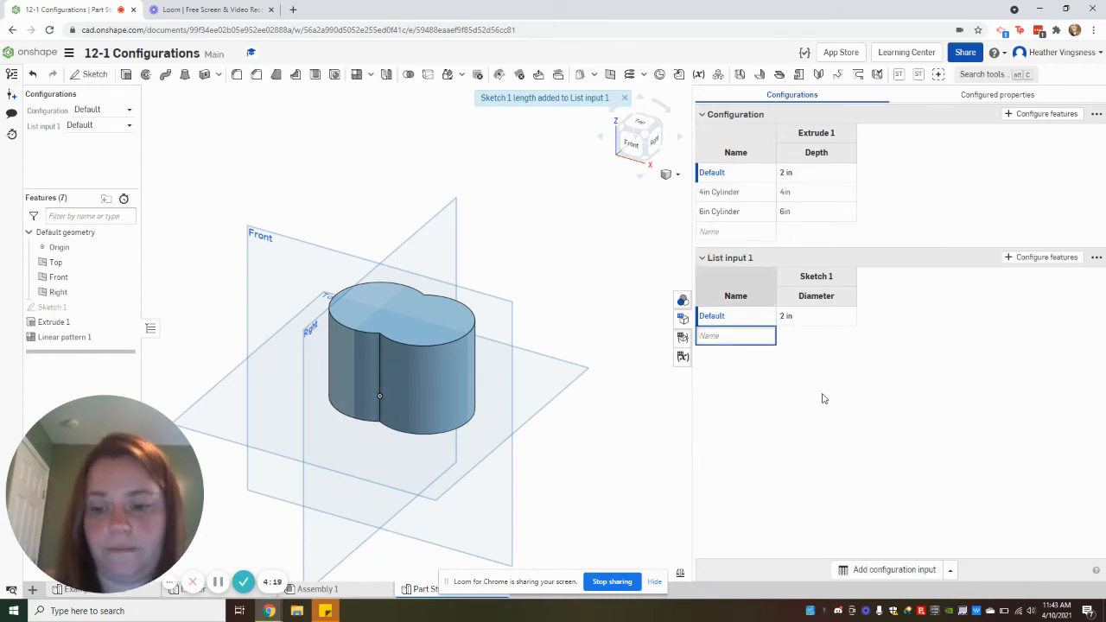
pyautogui.write('4')
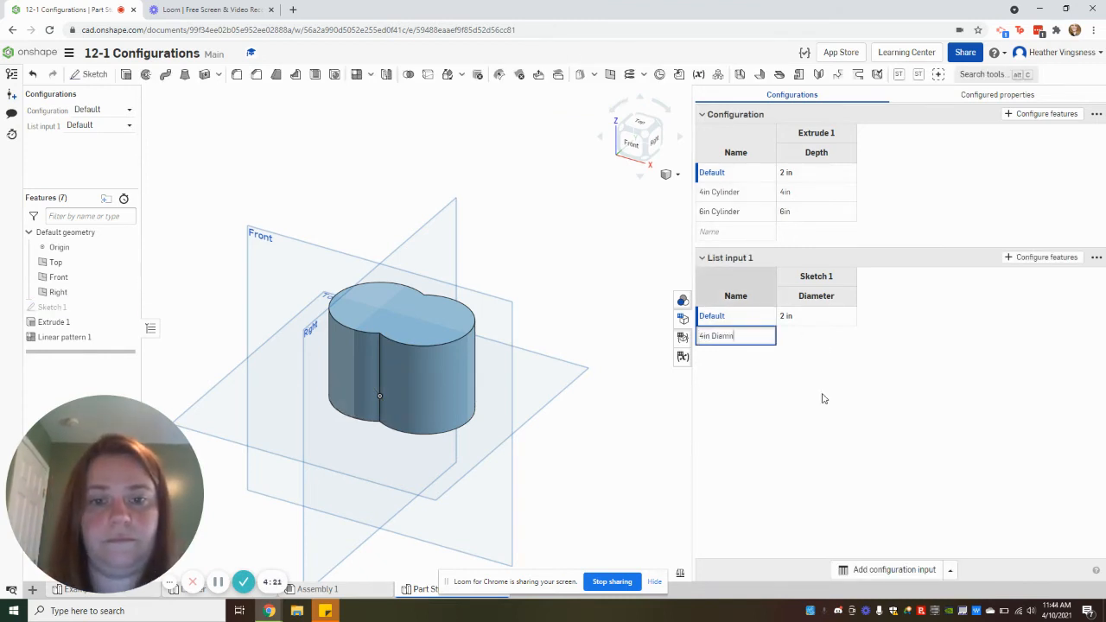
pyautogui.write('in Diameter')
pyautogui.press('Return')
pyautogui.click(797, 337)
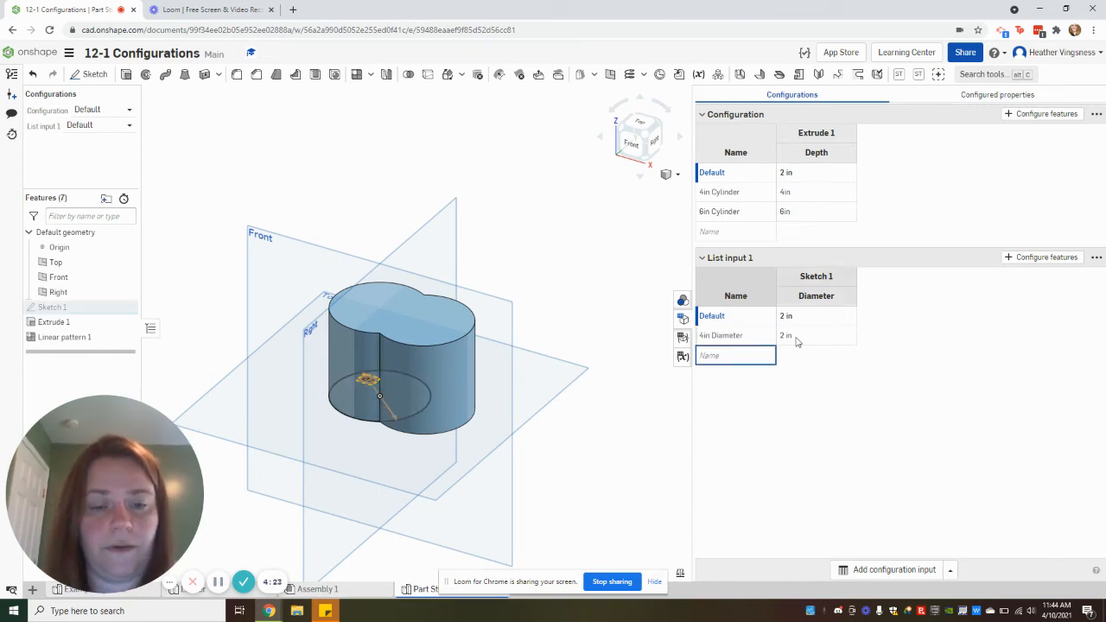
# - Add a "5in Diameter" row to List input 1 and set its Sketch 1 diameter to 5 in
pyautogui.click(755, 357)
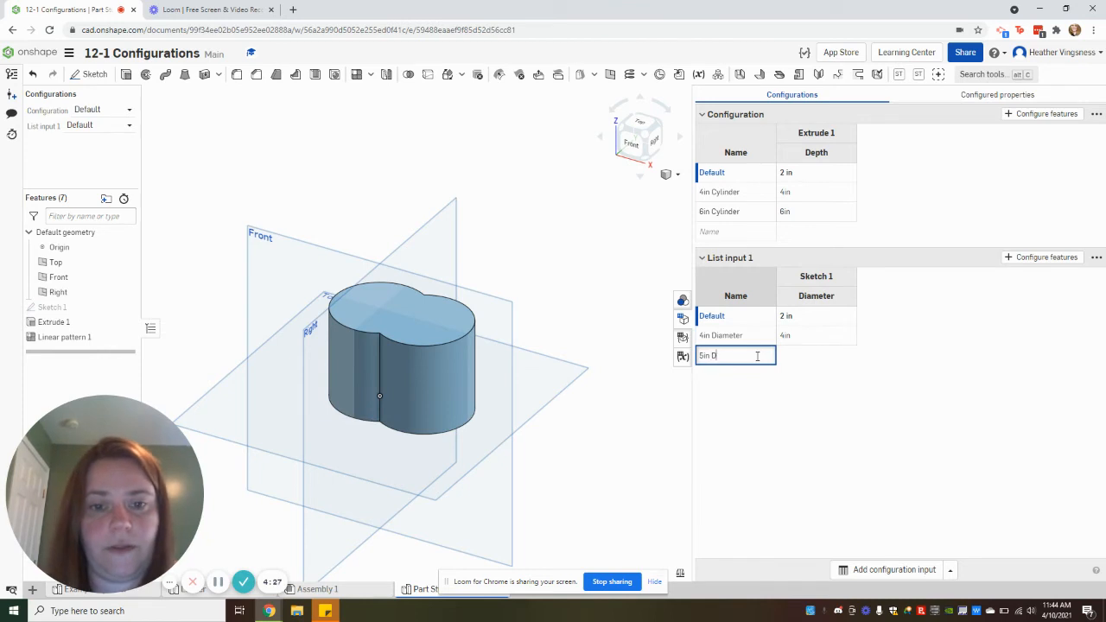
pyautogui.write('5in Diamete')
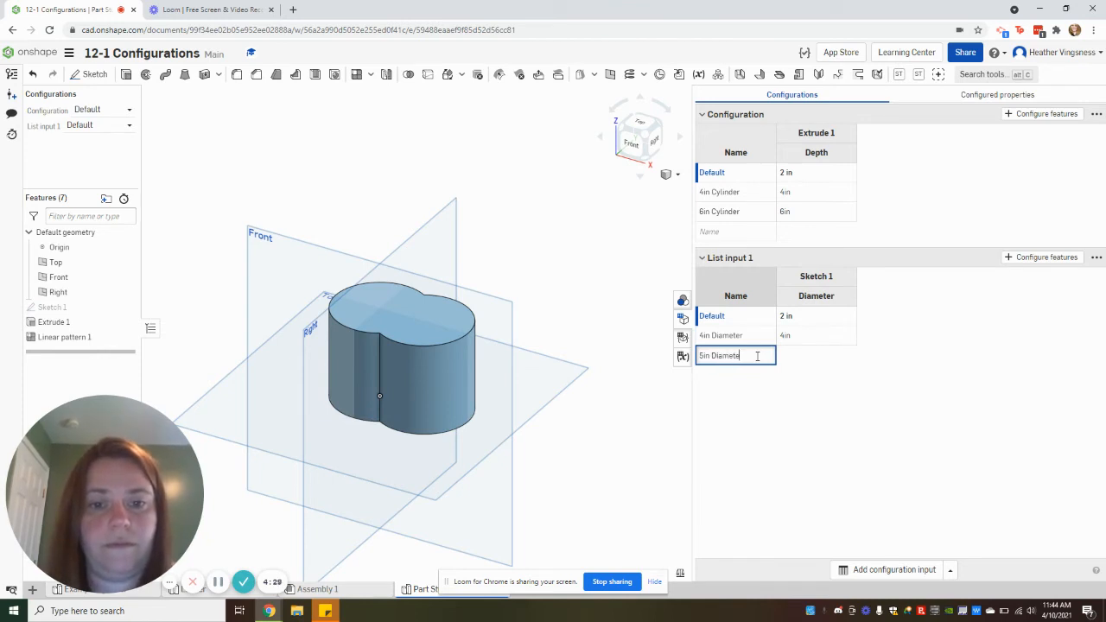
pyautogui.write('r')
pyautogui.press('Return')
pyautogui.click(791, 354)
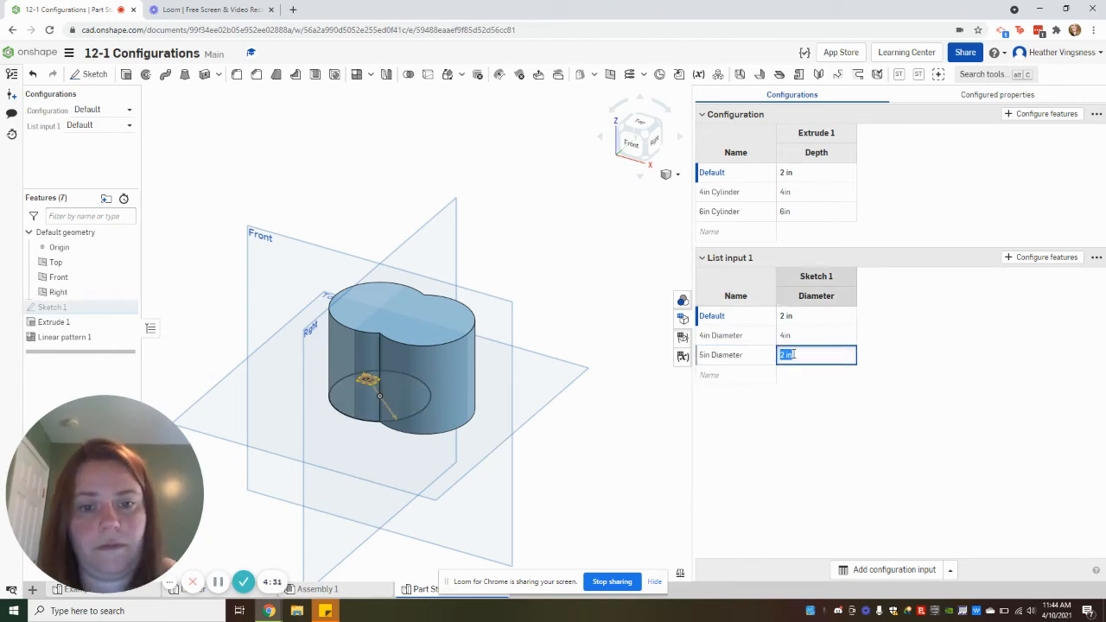
pyautogui.write('5in')
pyautogui.press('Return')
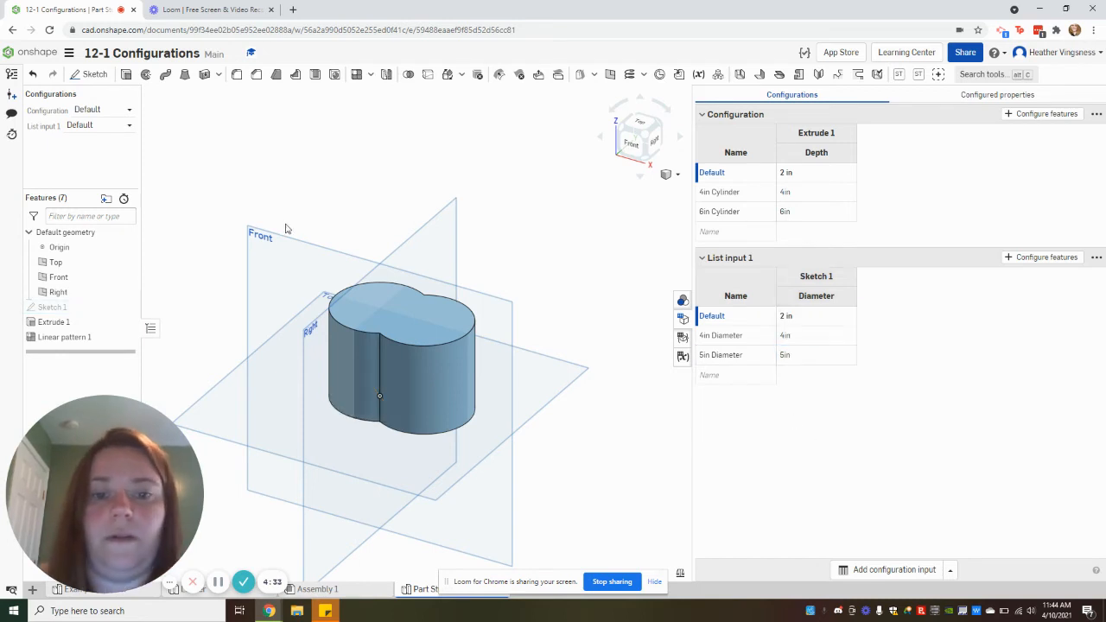
# - Preview the part in the 4in Cylinder and 6in Cylinder configurations
pyautogui.click(121, 115)
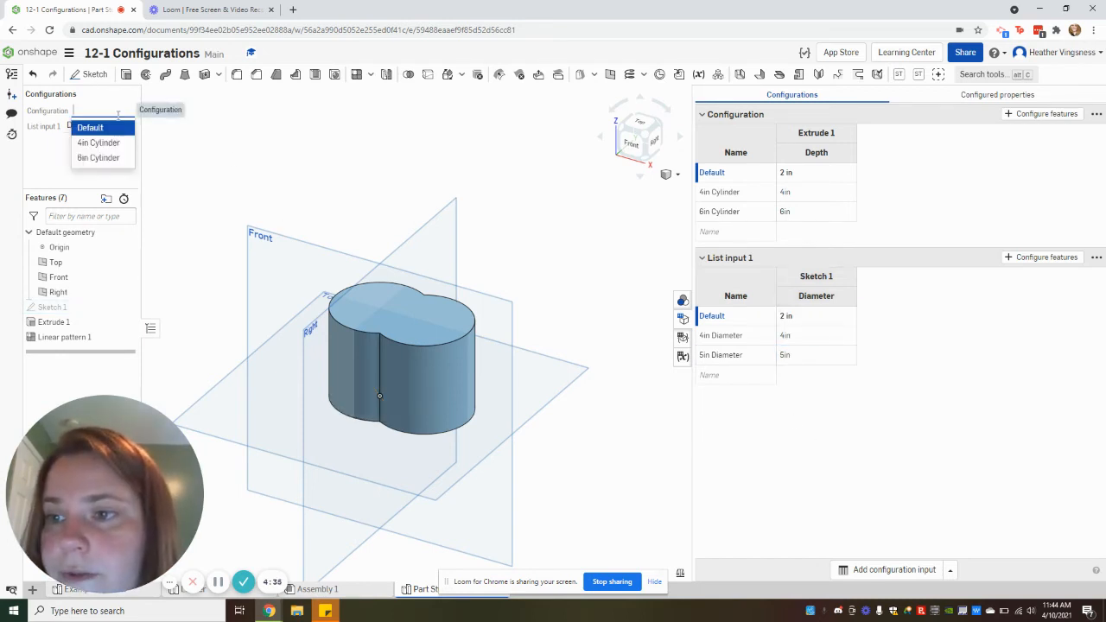
pyautogui.click(102, 143)
pyautogui.click(108, 111)
pyautogui.click(97, 157)
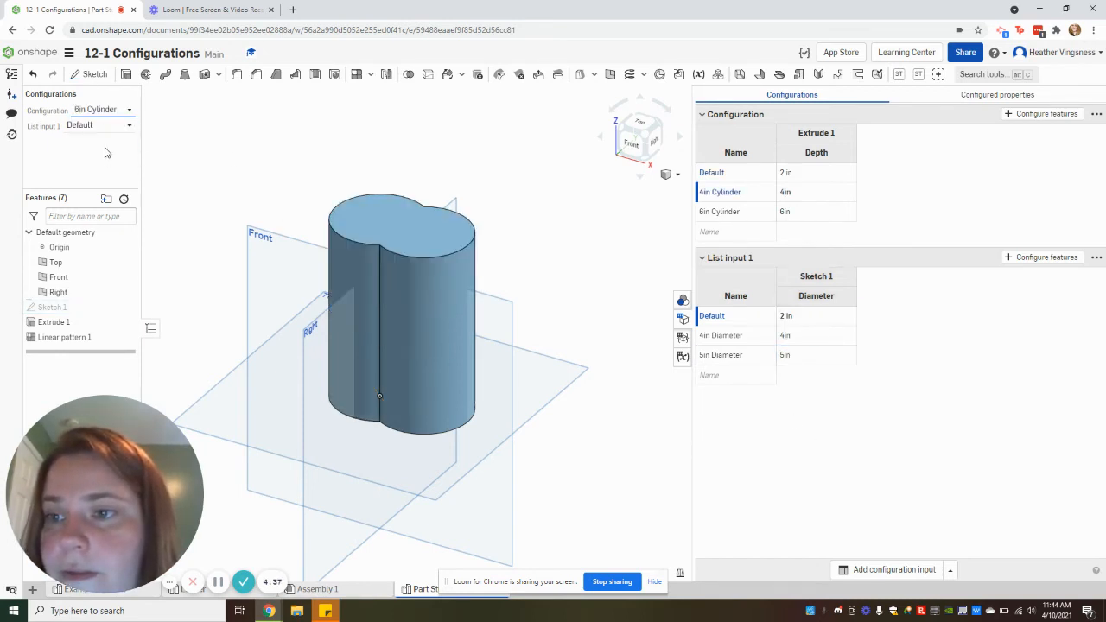
# - Preview the 4in Diameter and 5in Diameter variants of List input 1, and return both configuration inputs to Default
pyautogui.click(99, 125)
pyautogui.click(95, 158)
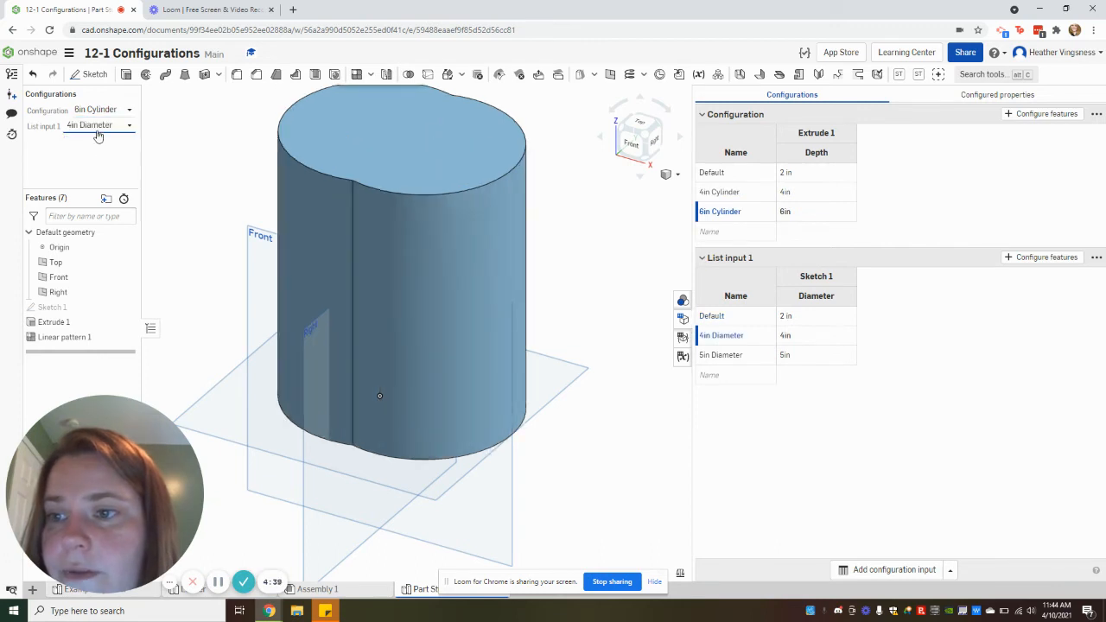
pyautogui.click(97, 125)
pyautogui.click(95, 174)
pyautogui.click(99, 126)
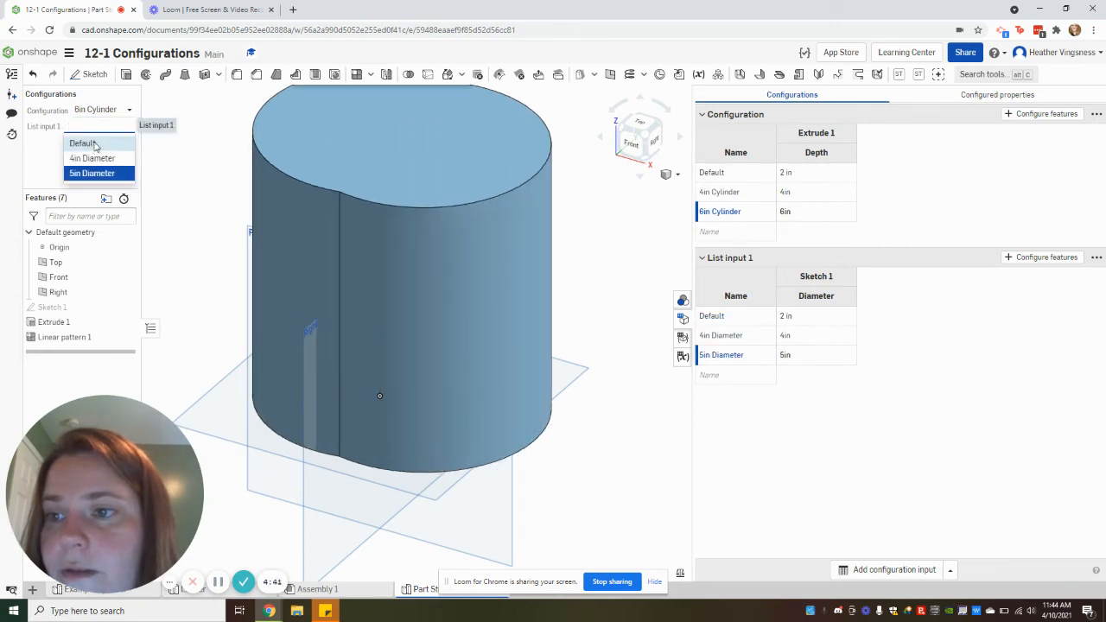
pyautogui.click(95, 143)
pyautogui.click(104, 110)
pyautogui.click(103, 129)
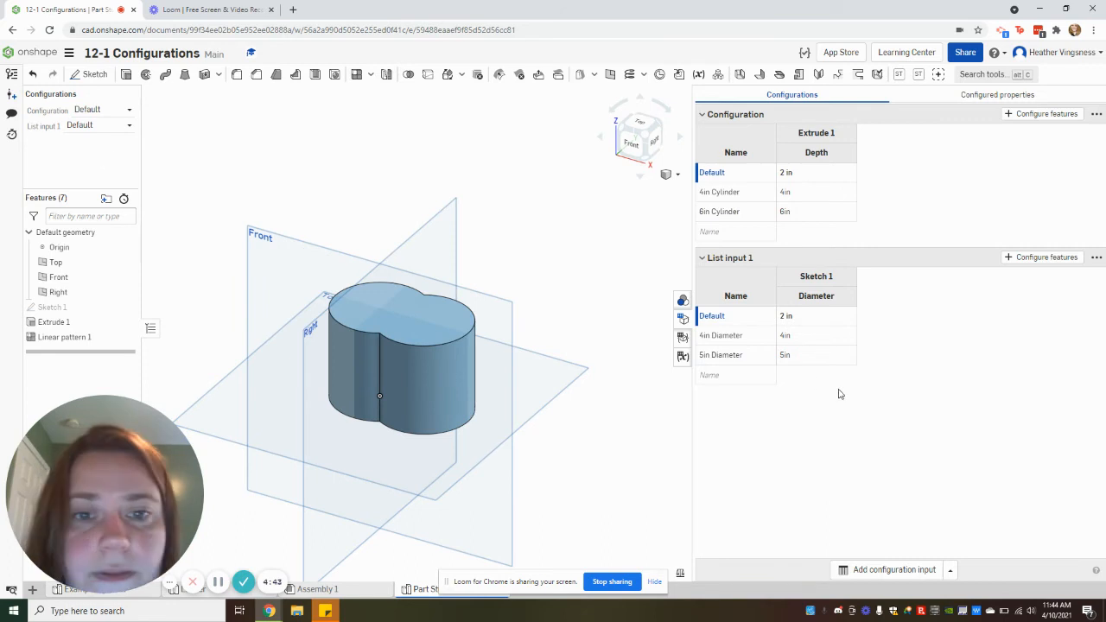
# - Add a third configuration input, List input 2, and configure the instance count of Linear pattern 1 with it
pyautogui.click(938, 570)
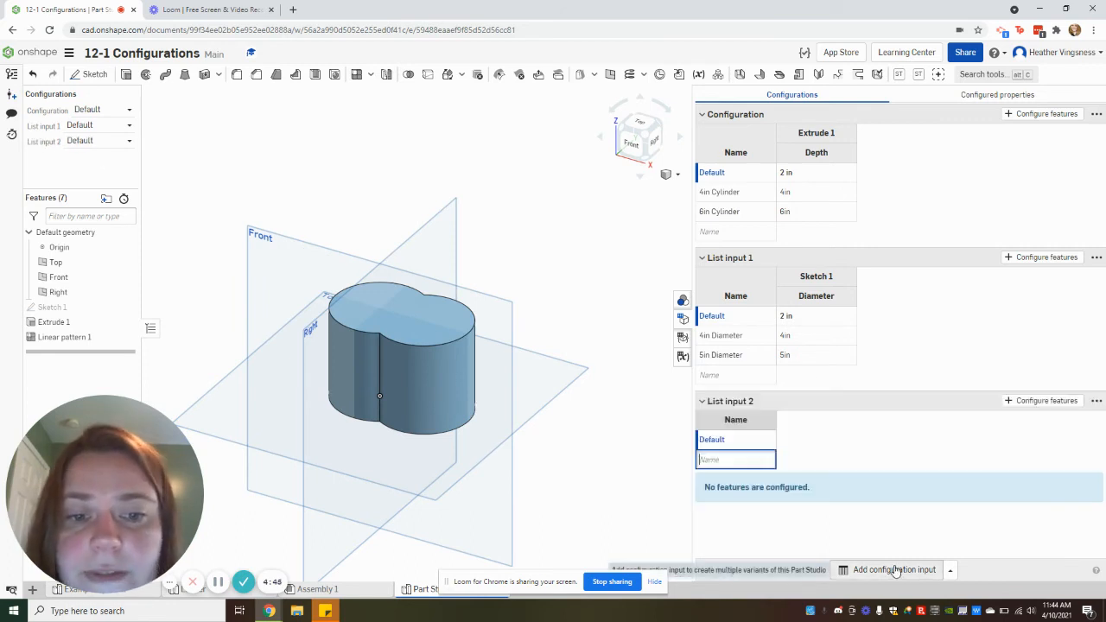
pyautogui.doubleClick(81, 338)
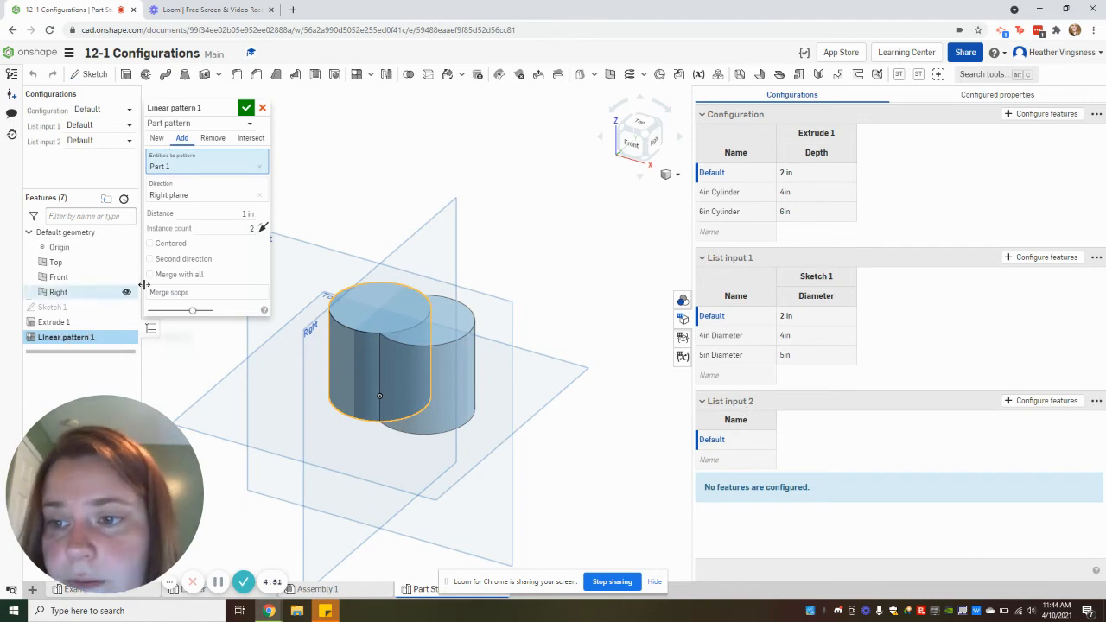
pyautogui.click(1031, 402)
pyautogui.click(61, 338)
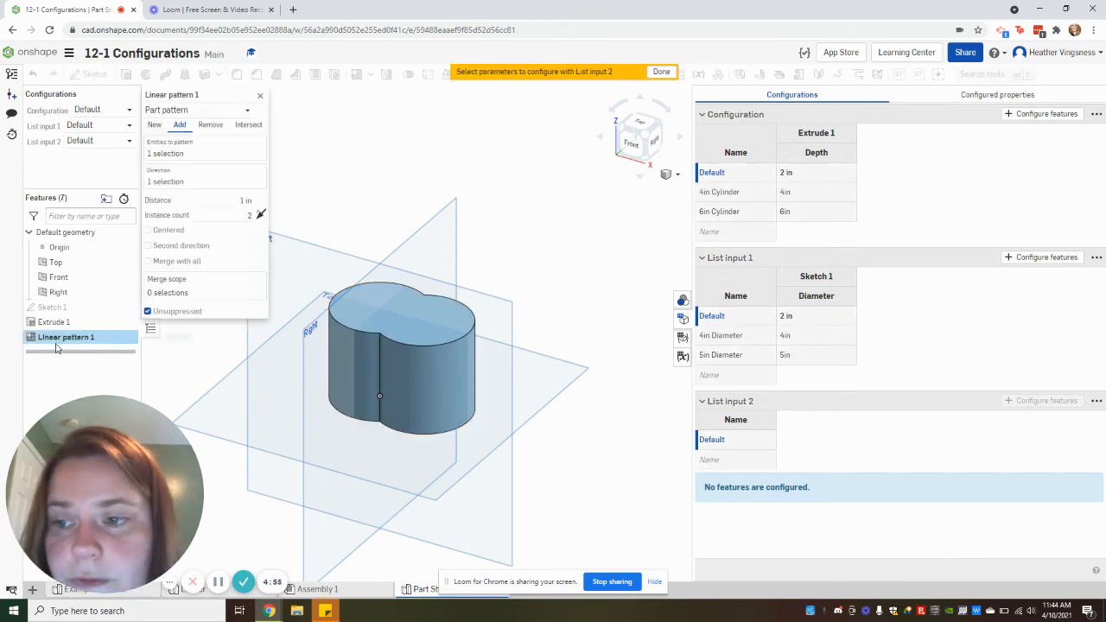
pyautogui.click(228, 219)
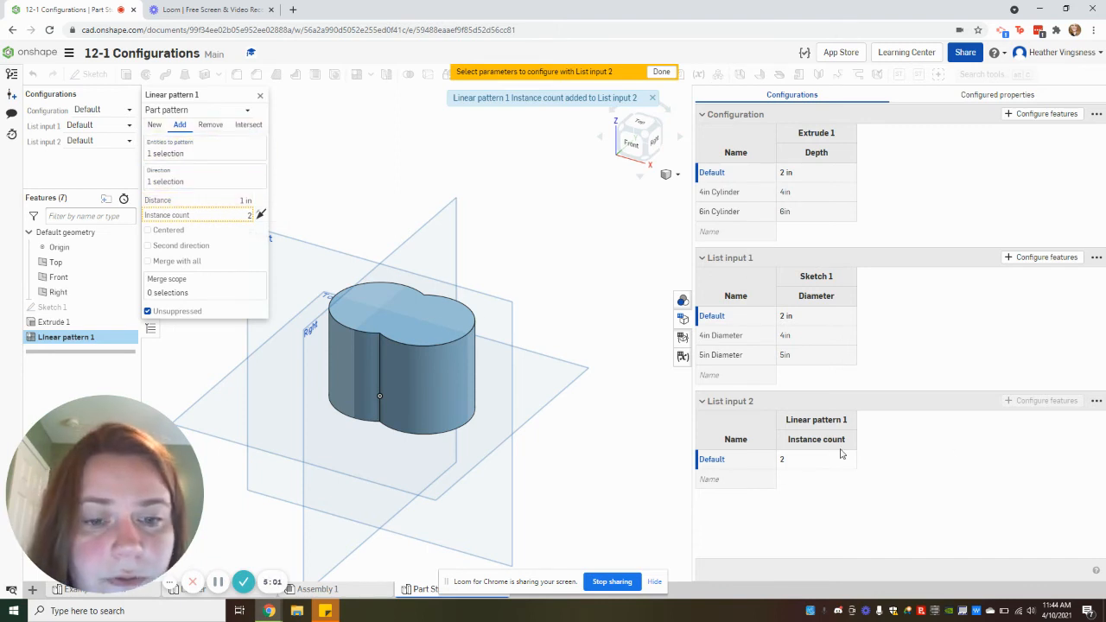
pyautogui.click(661, 72)
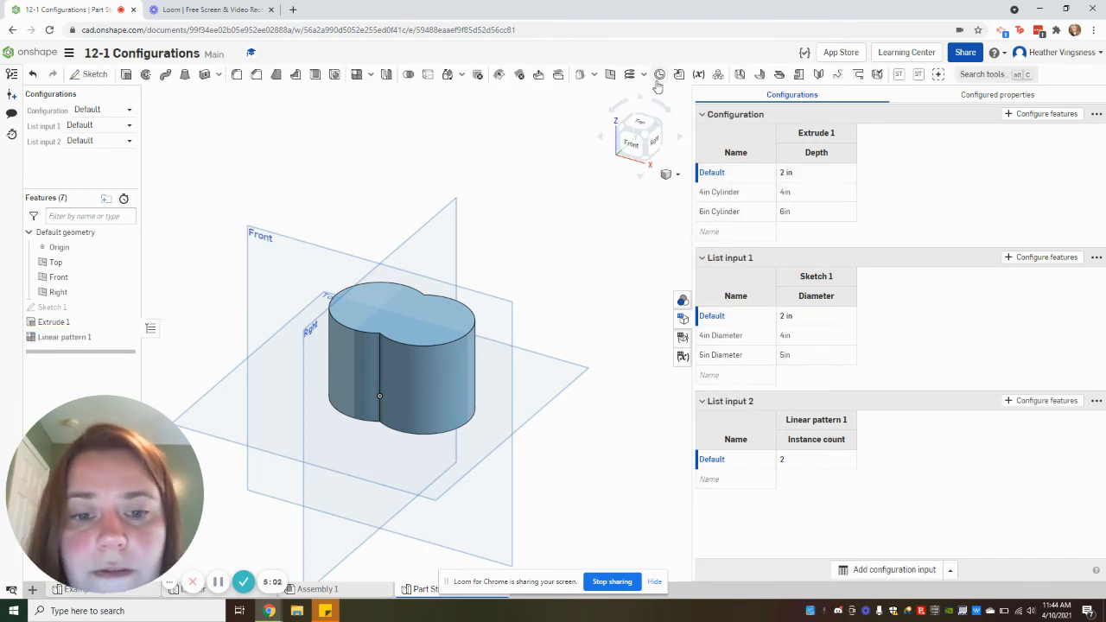
# - Add two rows named "5x" and "10x" to the List input 2 table
pyautogui.click(749, 478)
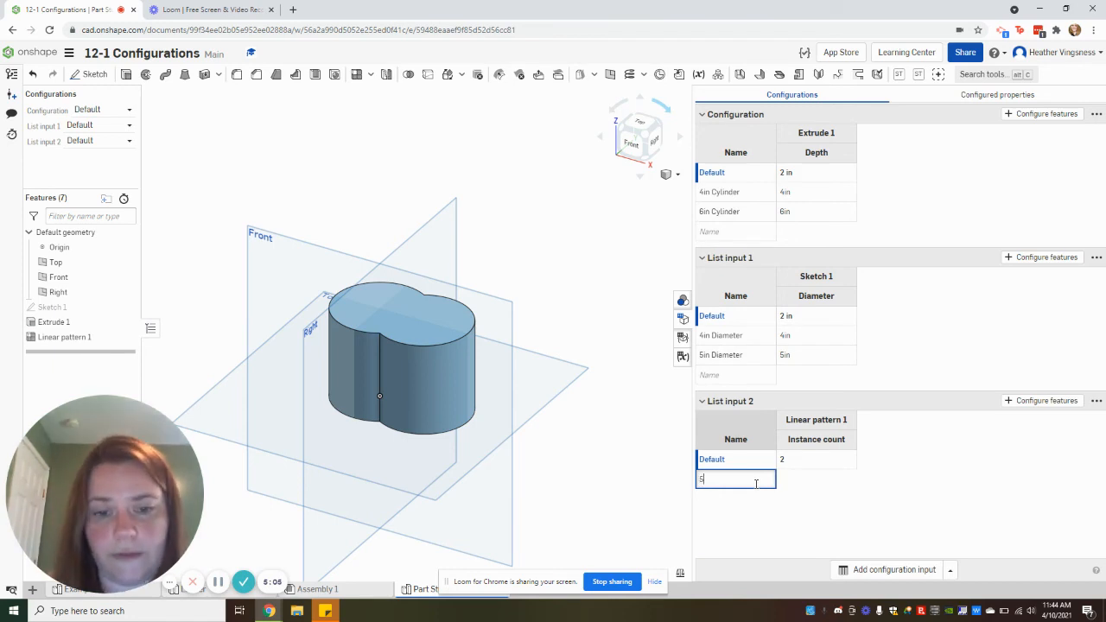
pyautogui.click(792, 522)
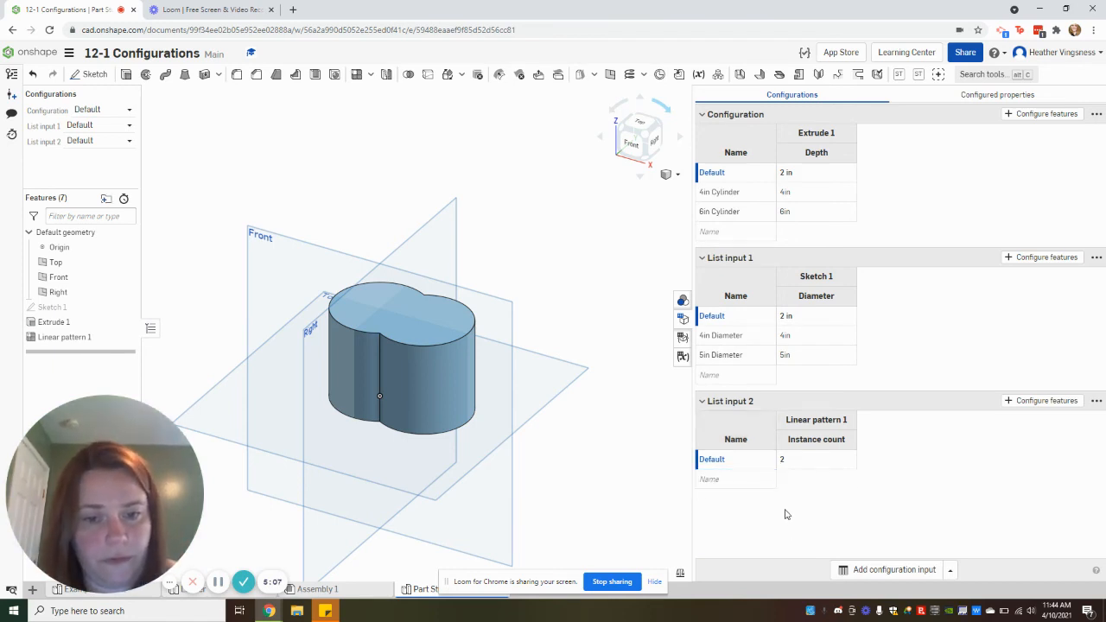
pyautogui.click(747, 501)
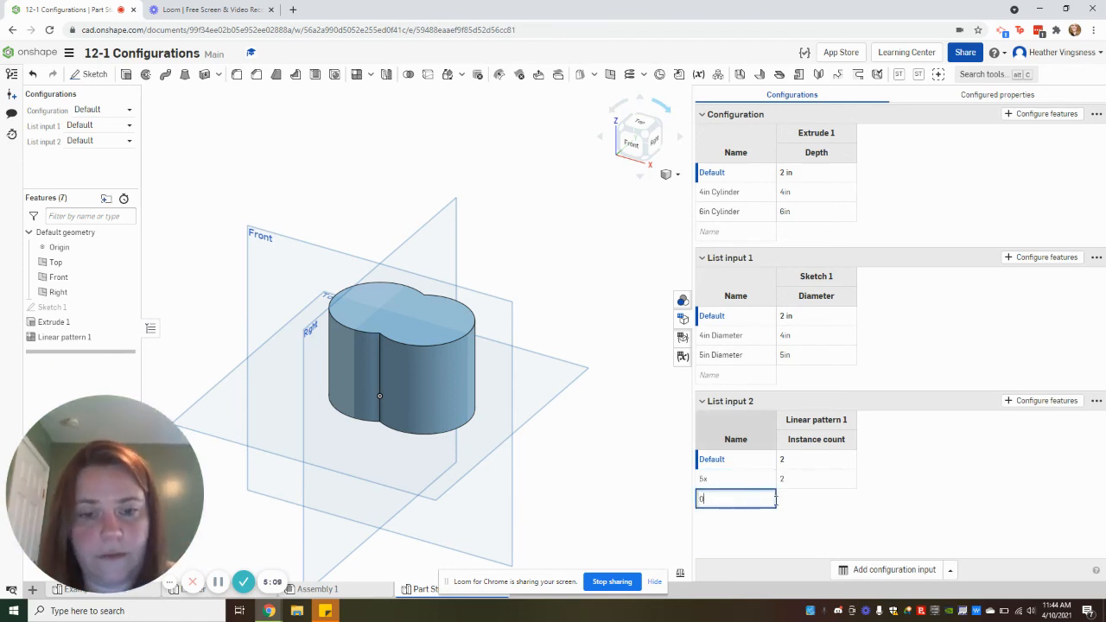
pyautogui.write('10x')
pyautogui.press('Return')
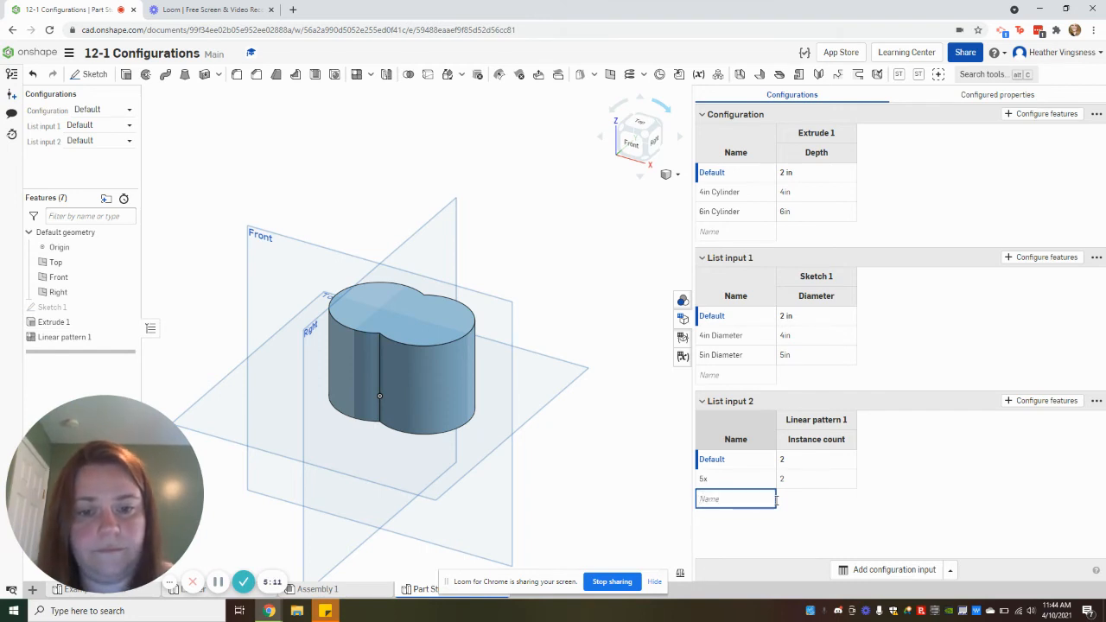
# - Set the Linear pattern 1 instance count to 5 for the 5x row and 10 for the 10x row
pyautogui.click(792, 481)
pyautogui.doubleClick(793, 480)
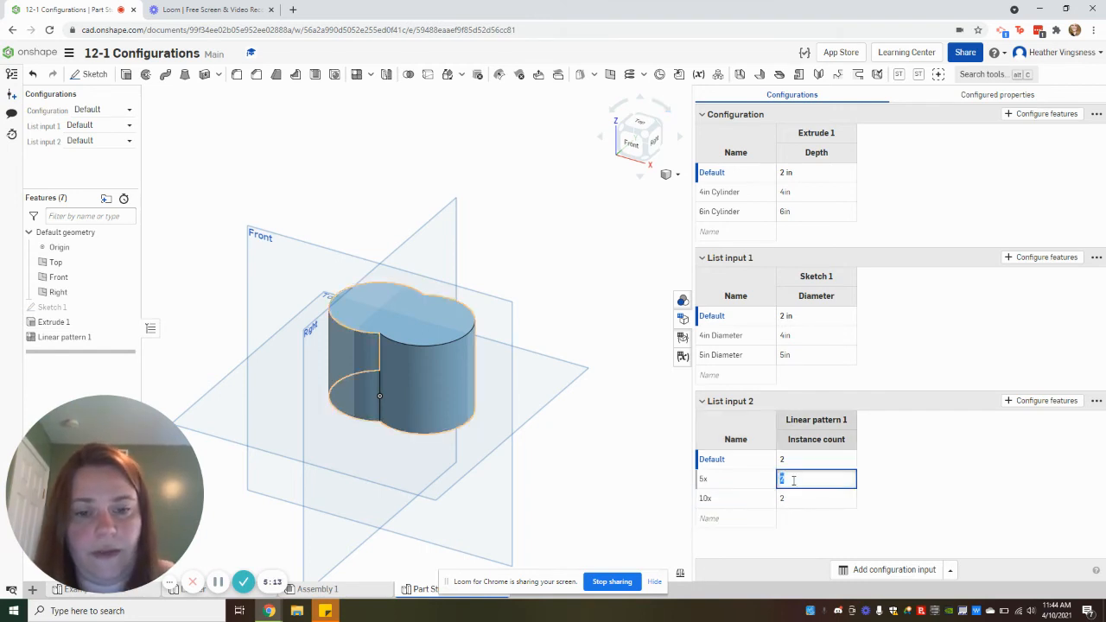
pyautogui.write('5')
pyautogui.press('Return')
pyautogui.doubleClick(817, 500)
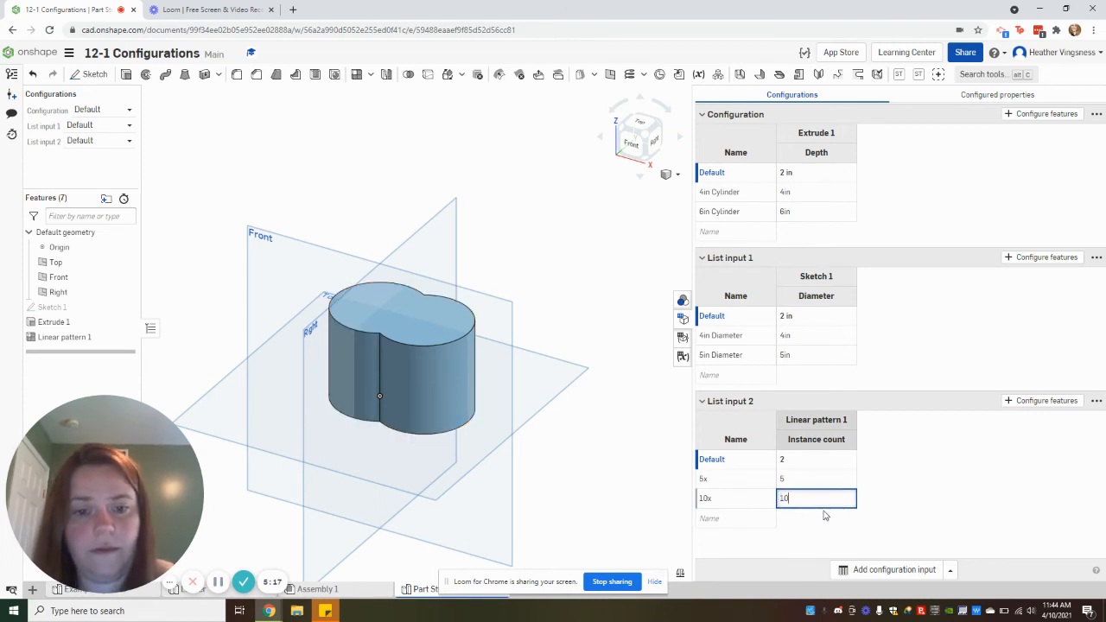
# - Preview the pattern with List input 2 set to 5x and 10x
pyautogui.click(122, 145)
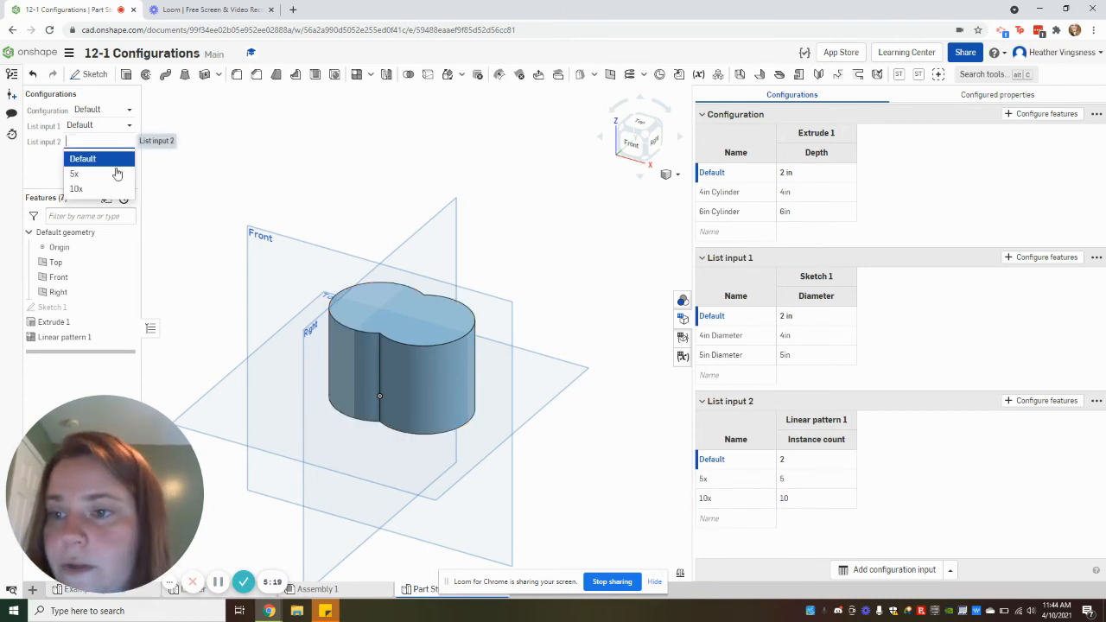
pyautogui.click(109, 174)
pyautogui.click(102, 142)
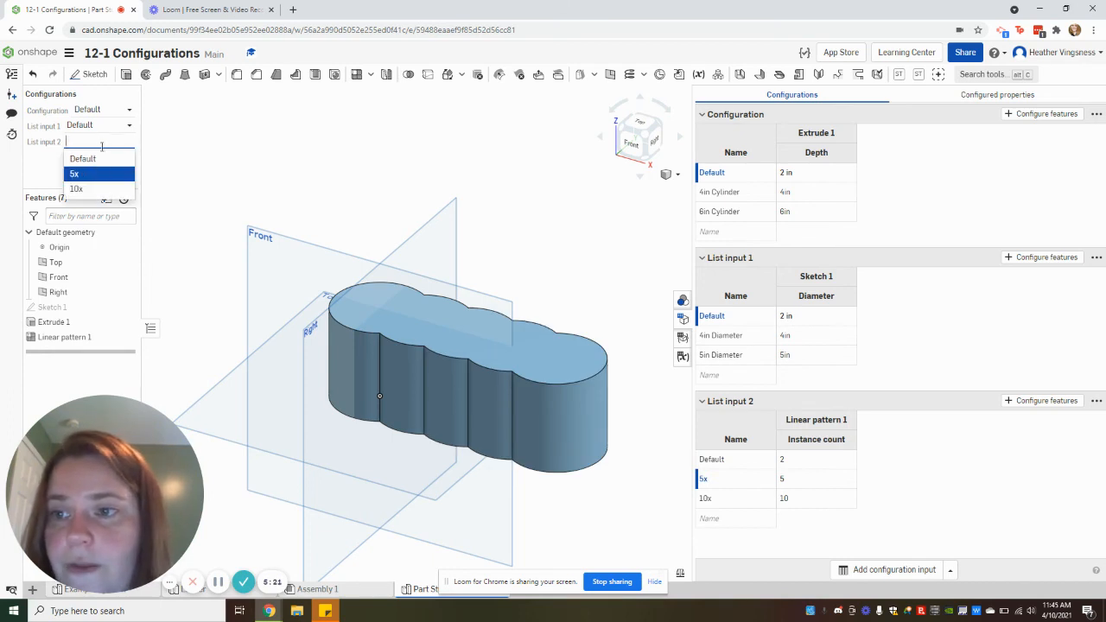
pyautogui.click(91, 188)
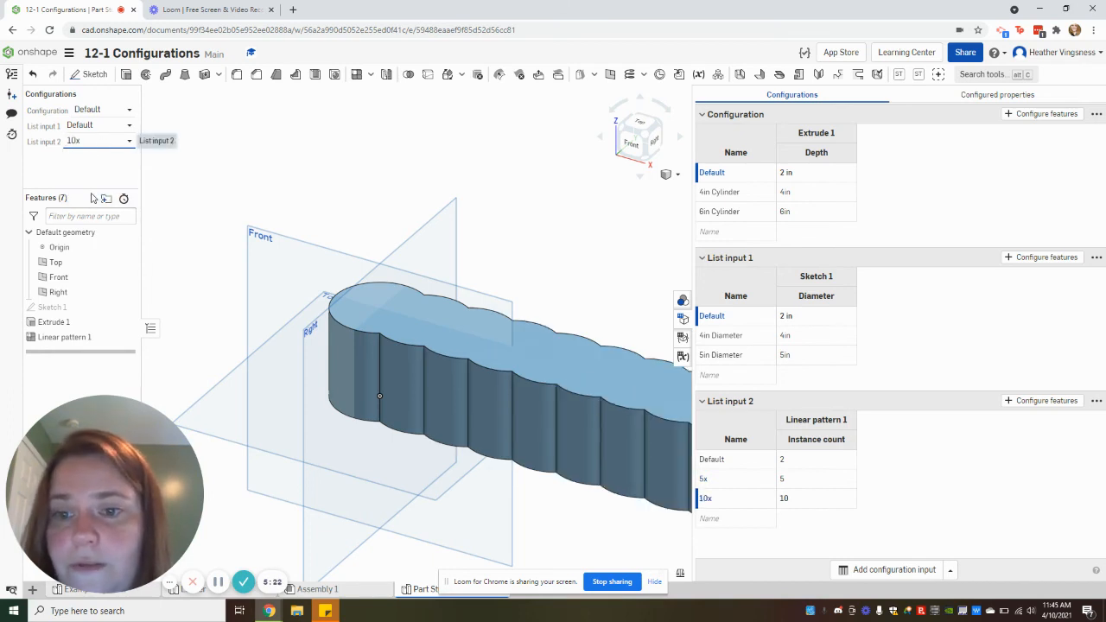
# - Preview the ten-instance pattern with List input 1 set to 4in Diameter and 5in Diameter
pyautogui.click(100, 126)
pyautogui.click(104, 160)
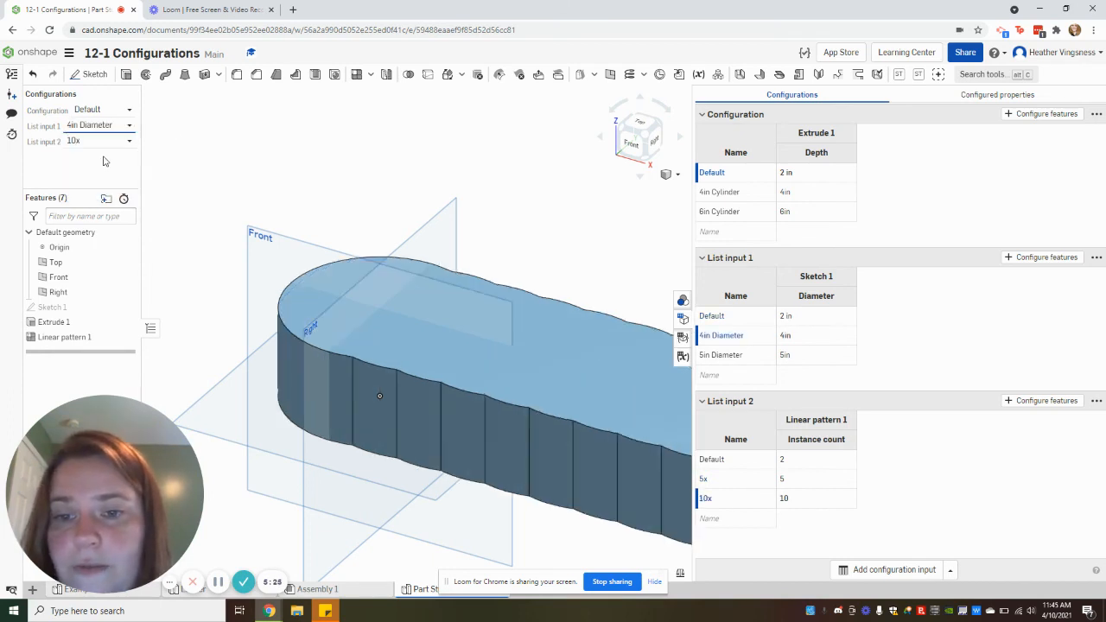
pyautogui.click(101, 126)
pyautogui.click(104, 175)
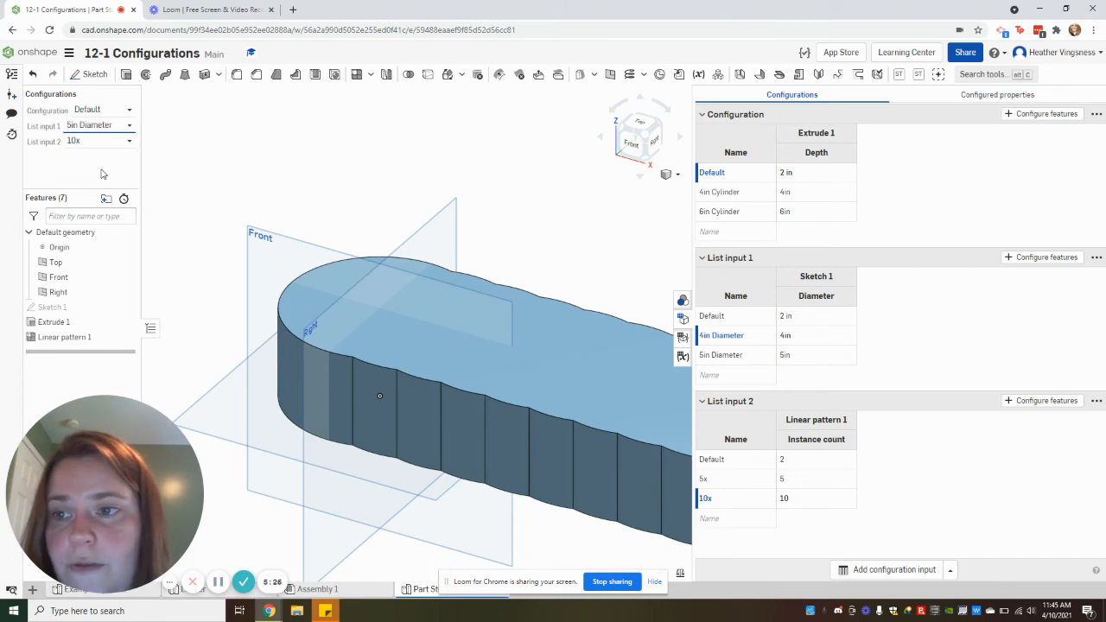
# - Preview the part with Configuration set to 4in Cylinder and 6in Cylinder, and return List input 2 to Default
pyautogui.click(102, 110)
pyautogui.click(106, 141)
pyautogui.click(114, 110)
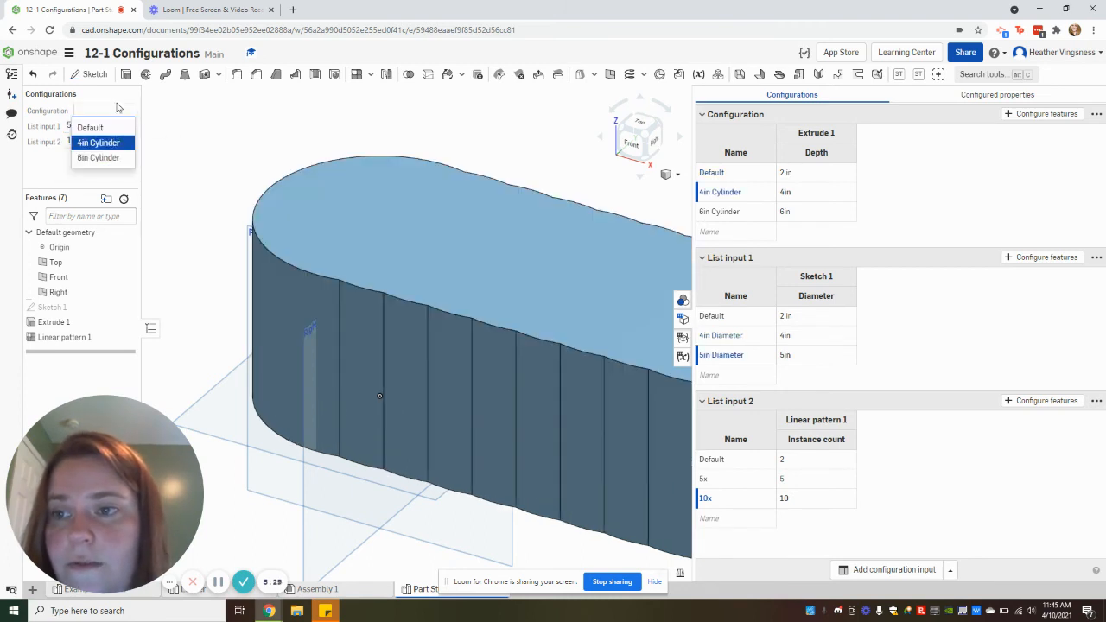
pyautogui.click(97, 158)
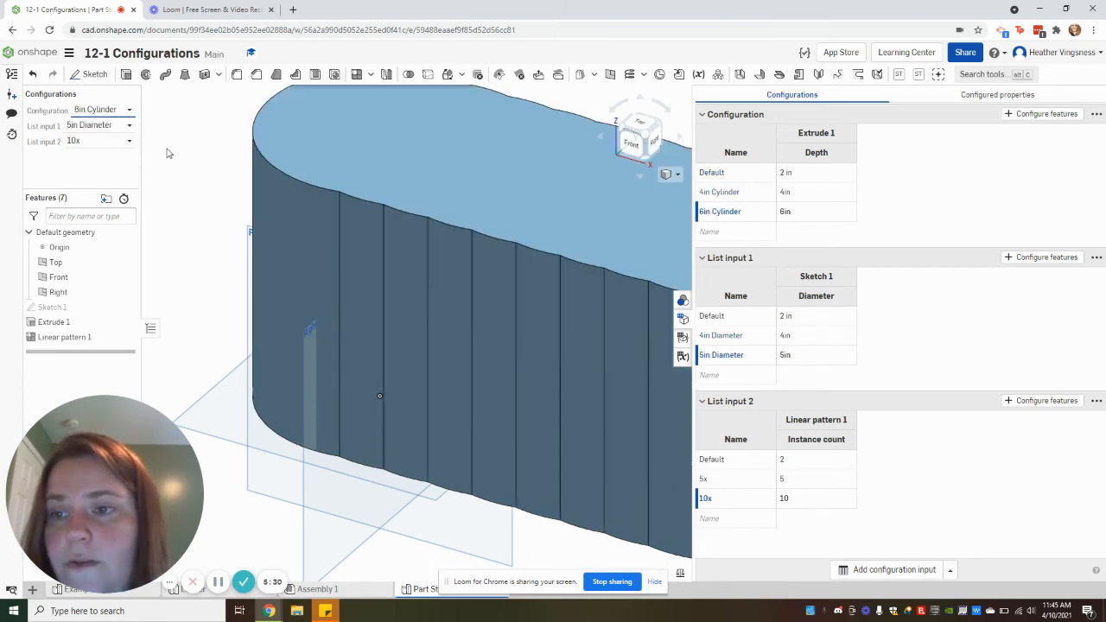
pyautogui.click(101, 141)
pyautogui.click(84, 160)
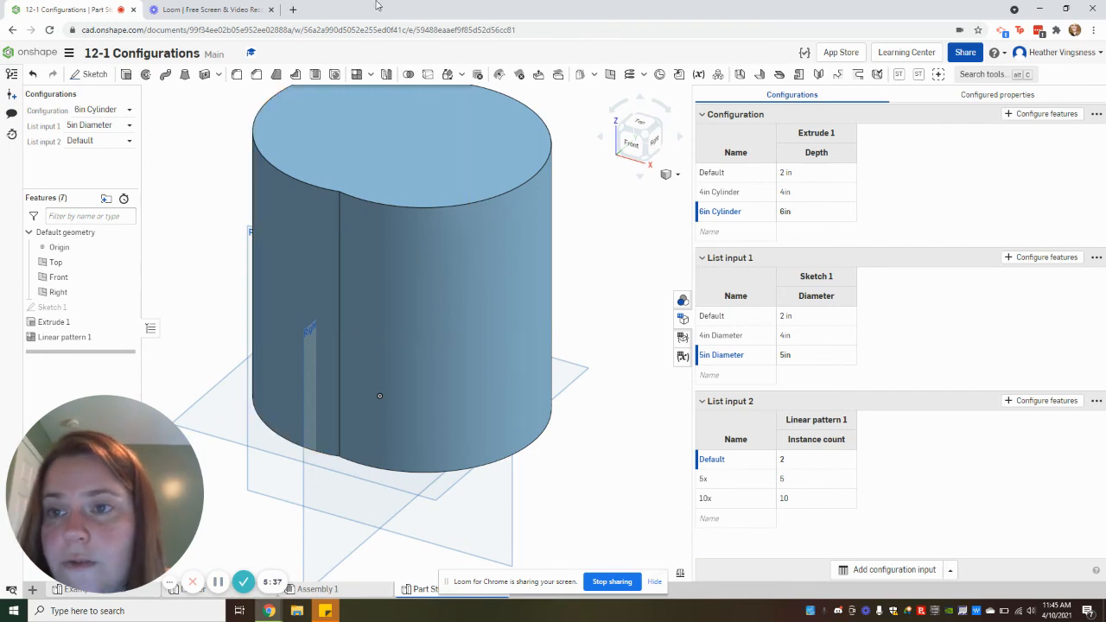
# - Switch to the 12-1 List Configurations PDF, maximize it, review the Configurable Ladder practice requirements, and return to the Onshape model
pyautogui.moveTo(276, 611)
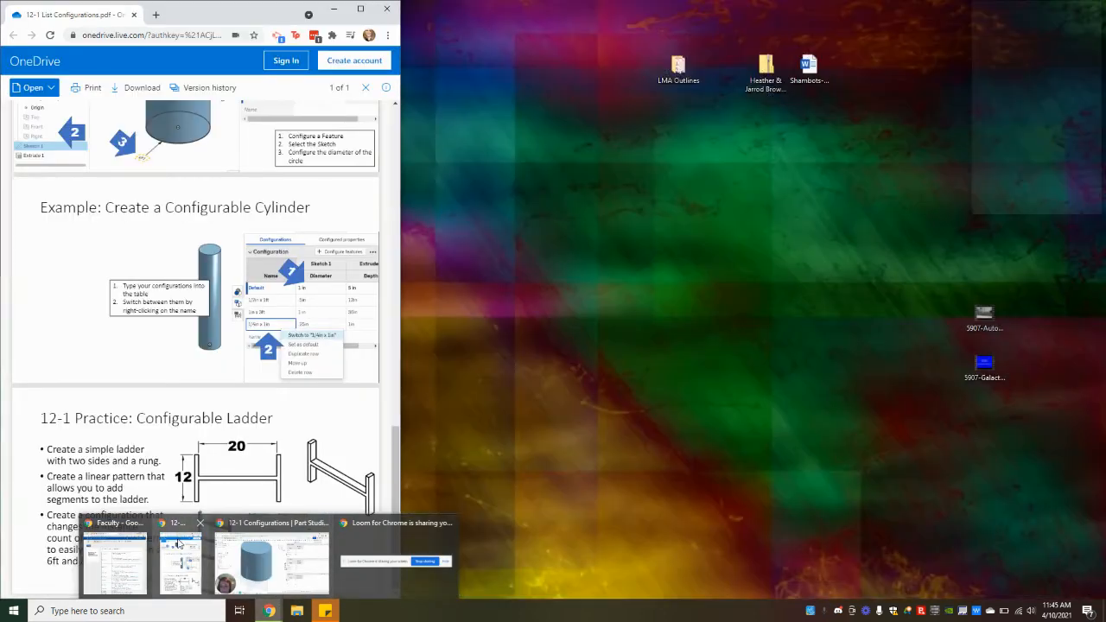
pyautogui.click(180, 561)
pyautogui.click(358, 10)
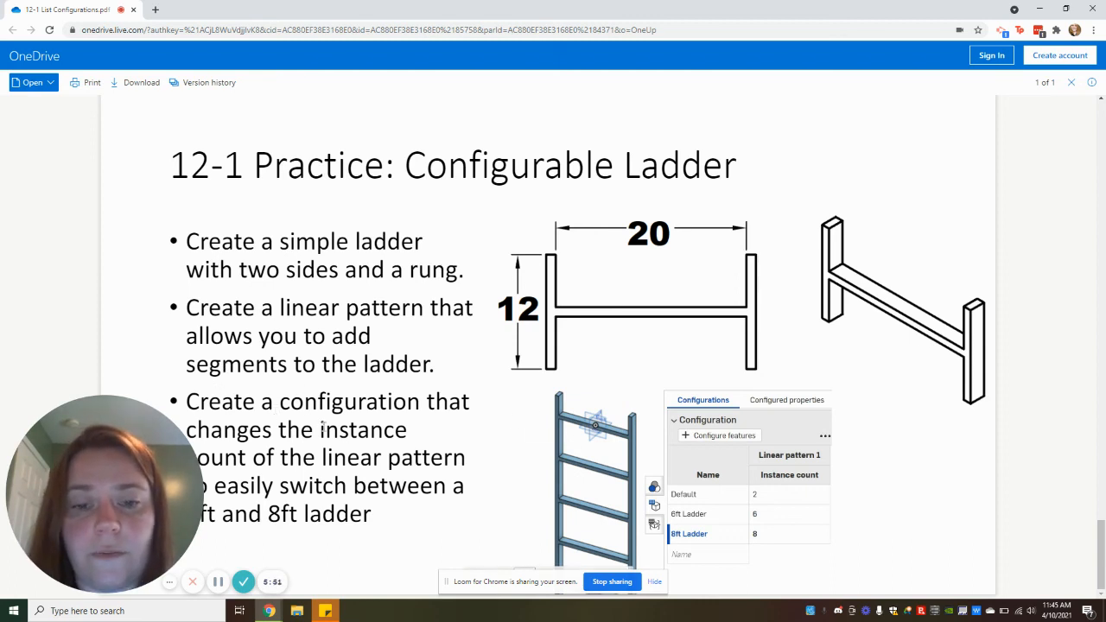
pyautogui.moveTo(160, 476); pyautogui.dragTo(1056, 477)
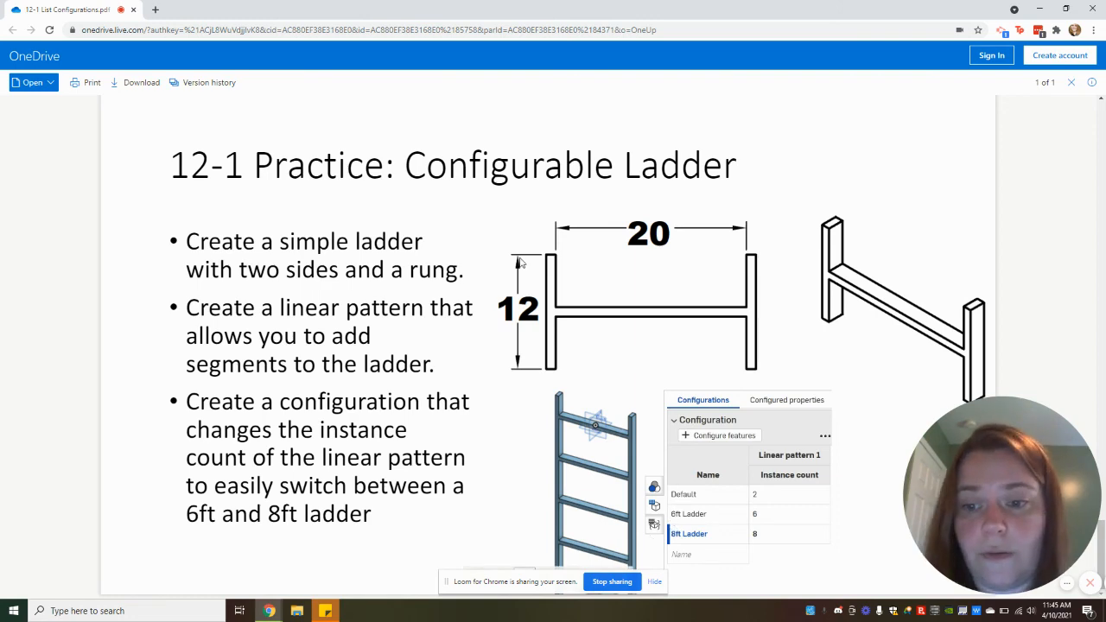
pyautogui.click(1039, 9)
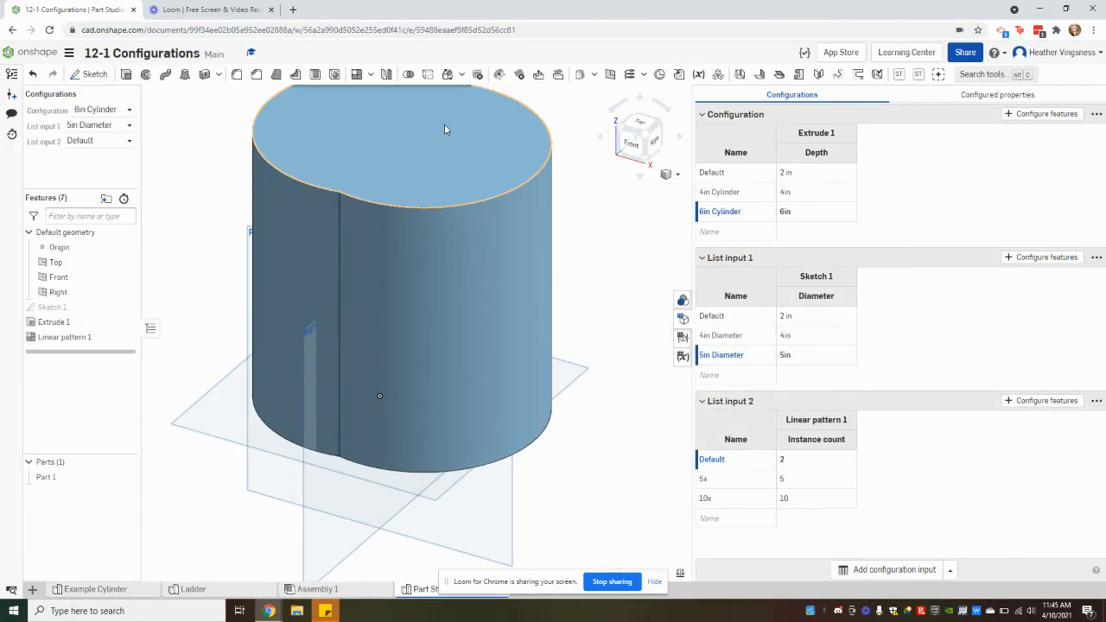
# - Edit Linear pattern 1 to compare the New result type with Add, leaving it set to Add
pyautogui.doubleClick(71, 337)
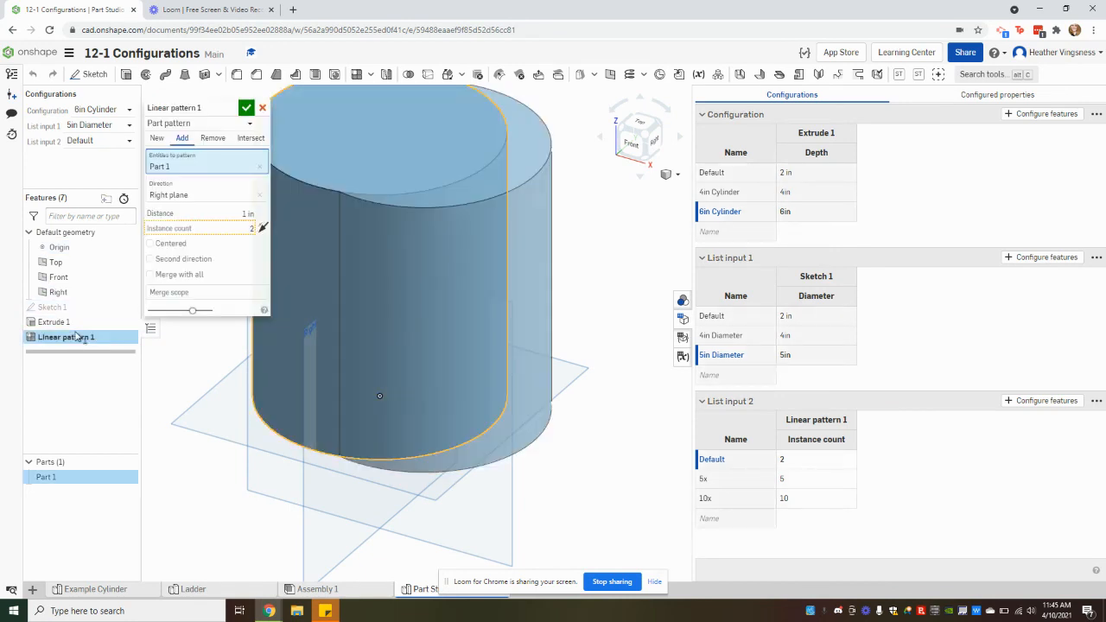
pyautogui.click(157, 138)
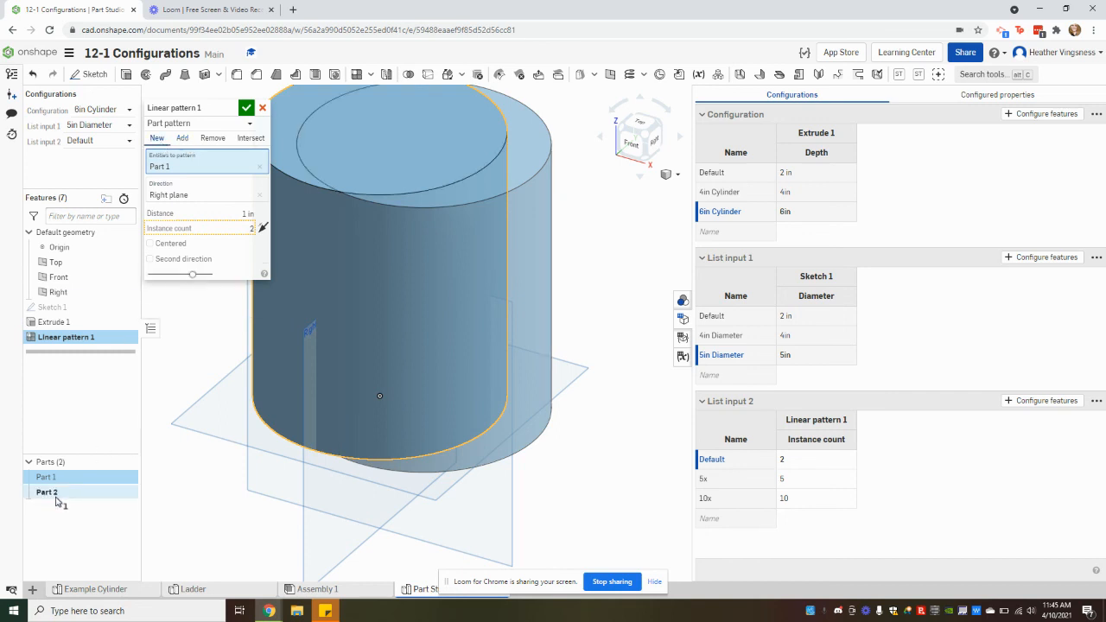
pyautogui.click(181, 141)
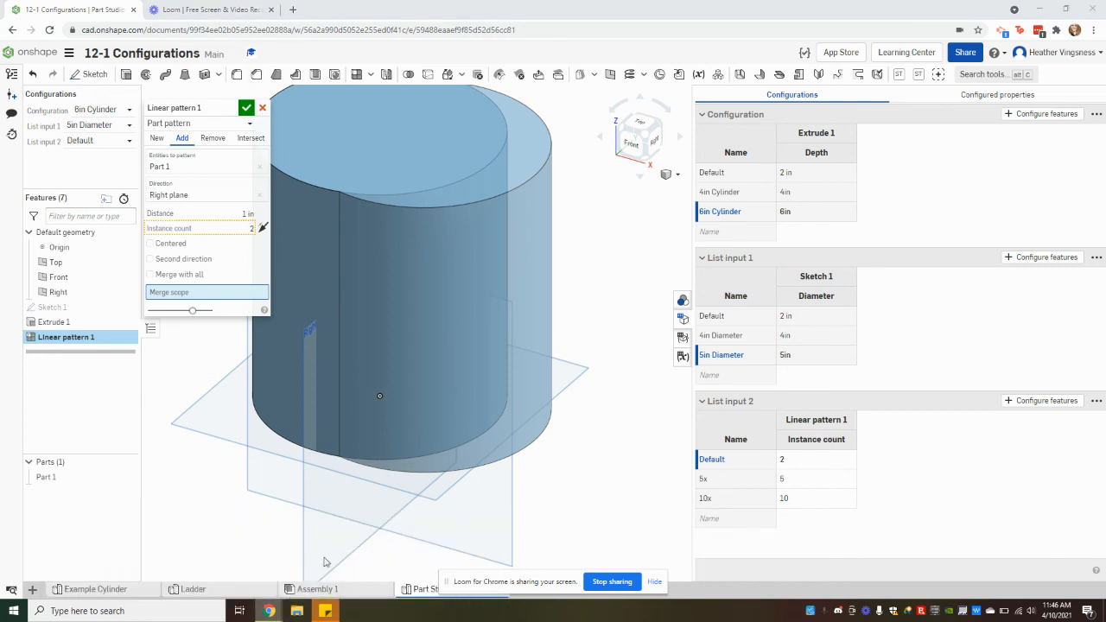
# - Switch back to the 12-1 List Configurations PDF to view the Configurable Ladder practice slide
pyautogui.click(296, 611)
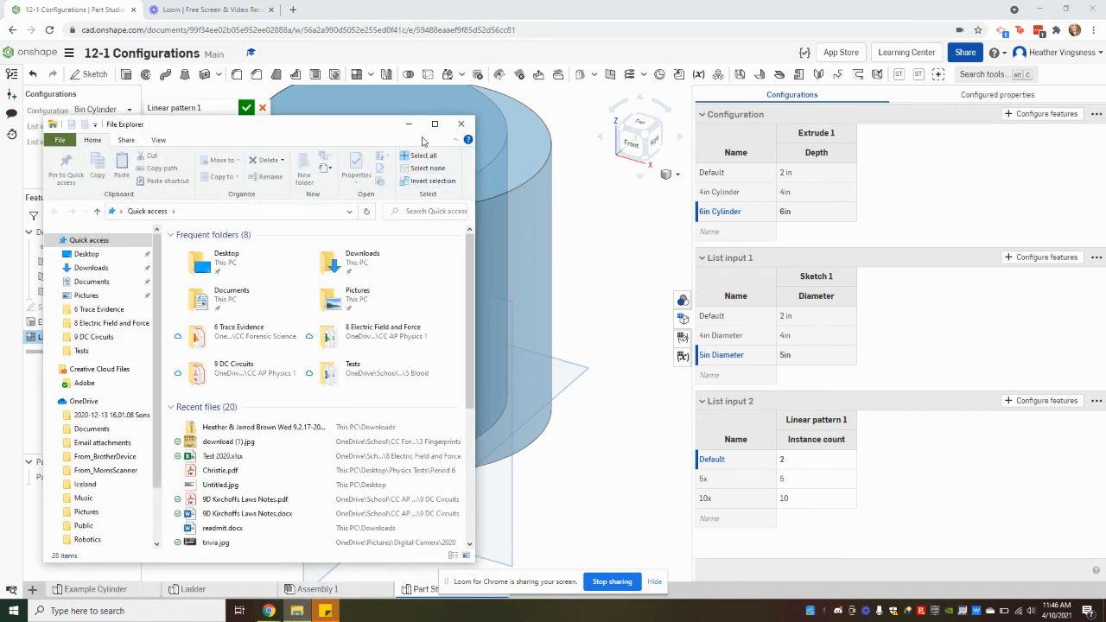
pyautogui.click(409, 124)
pyautogui.moveTo(269, 611)
pyautogui.click(191, 574)
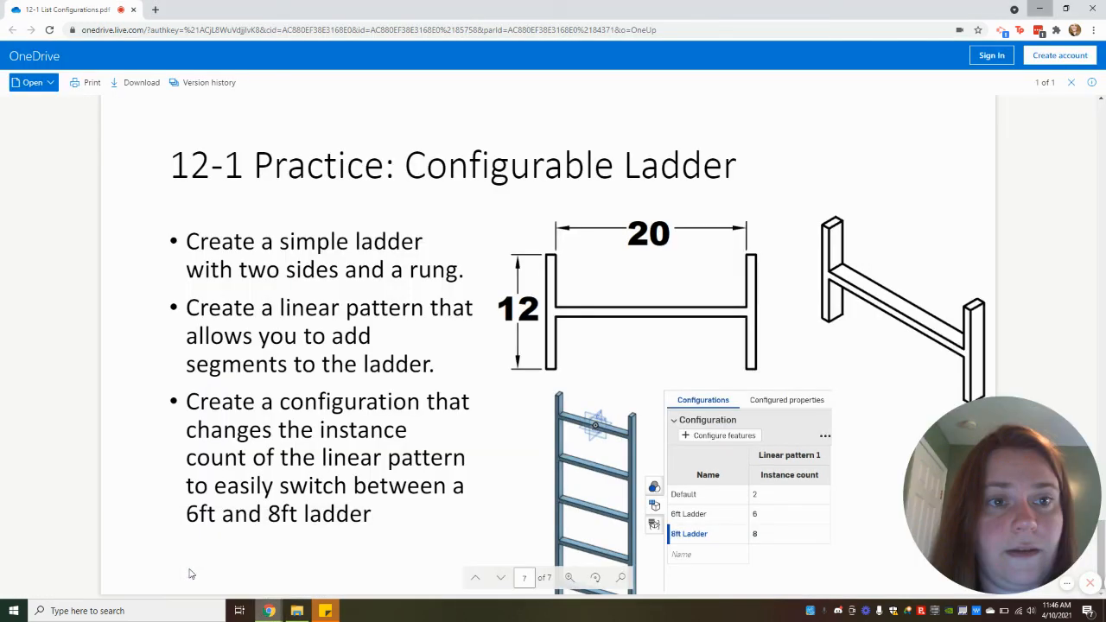